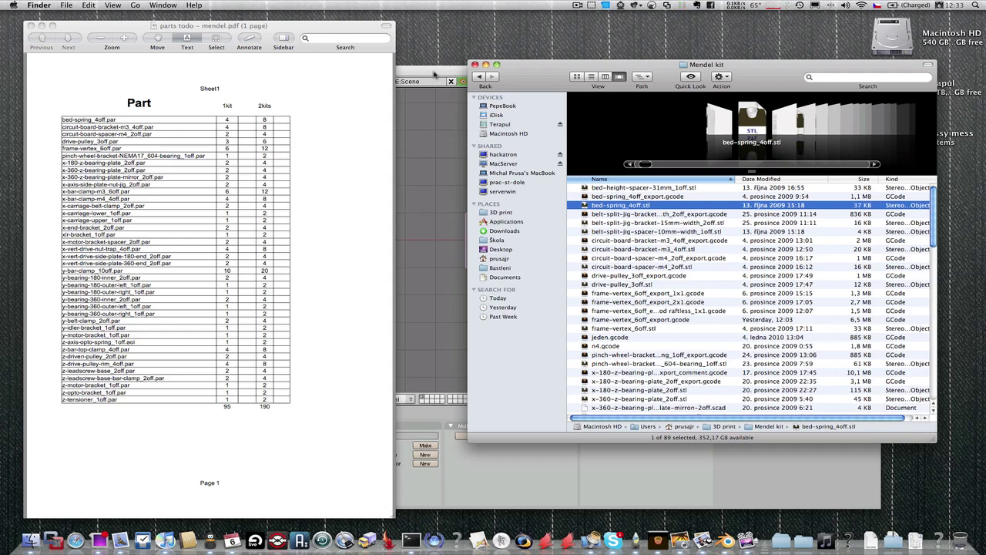
# - Check the parts-list PDF and the Mendel kit folder, then return to Blender's File menu
pyautogui.click(433, 75)
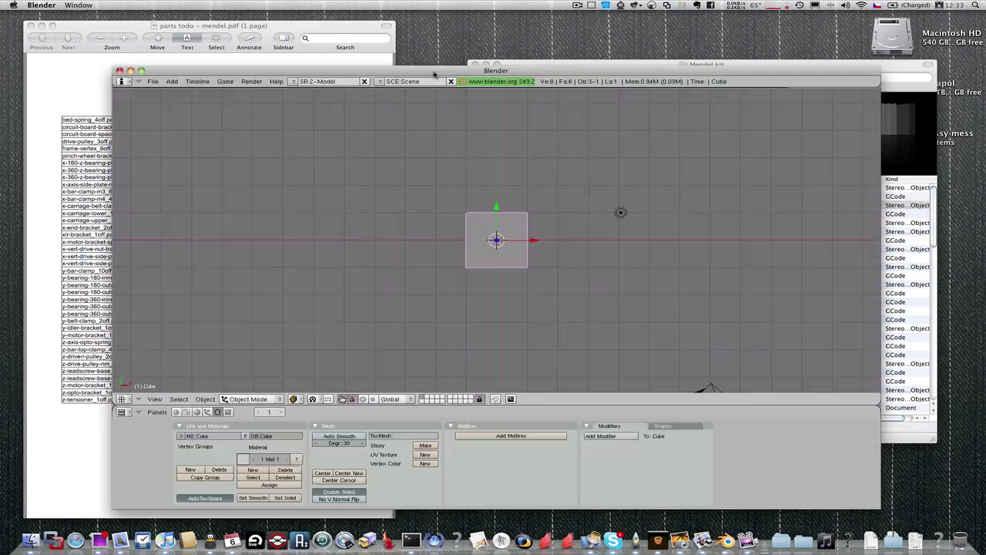
pyautogui.click(308, 32)
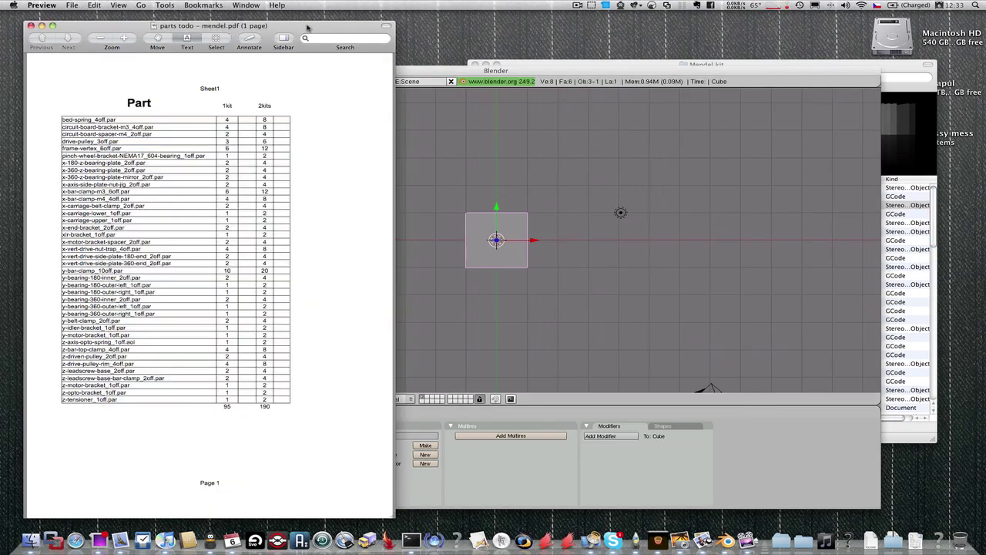
pyautogui.click(569, 63)
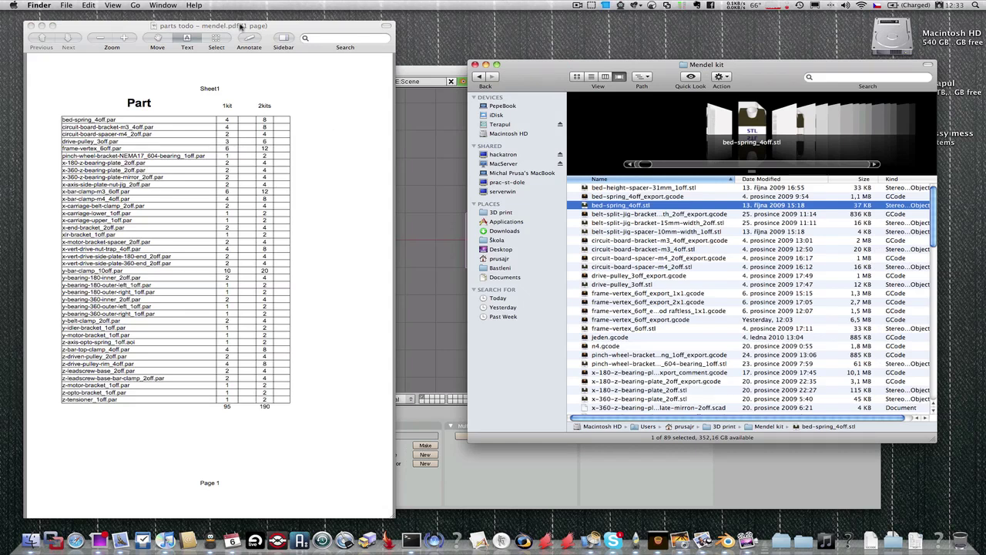
pyautogui.moveTo(251, 25); pyautogui.dragTo(253, 25)
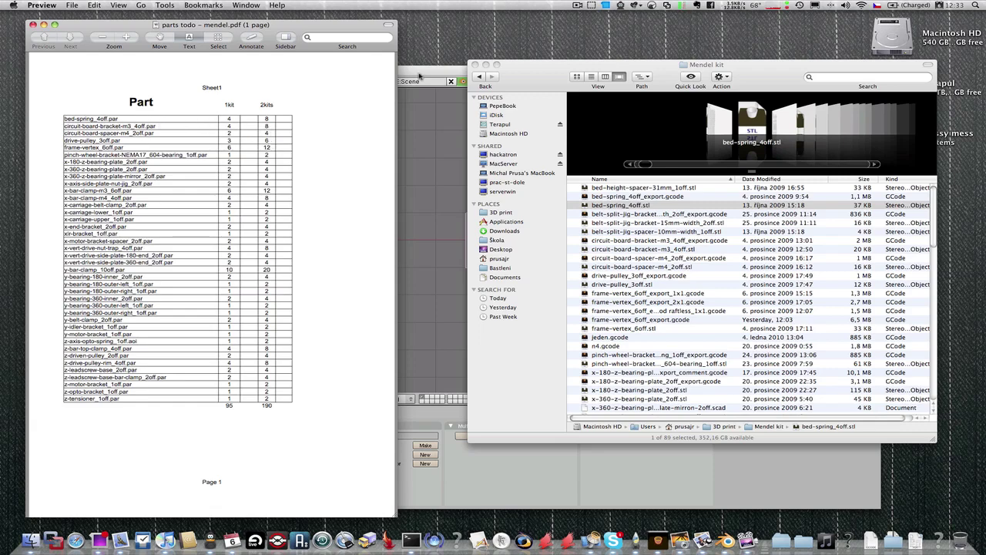
pyautogui.click(420, 75)
pyautogui.click(163, 82)
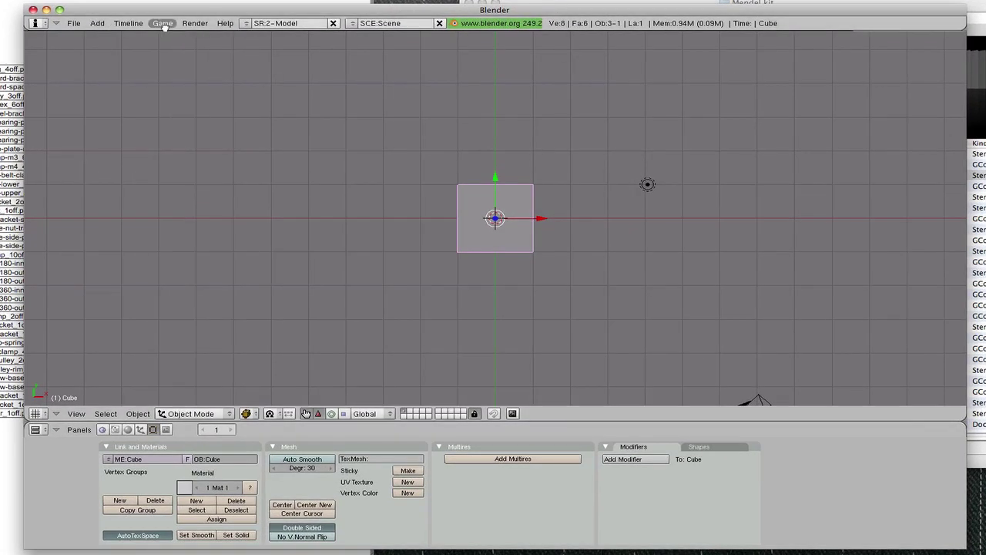
# - Import bed-spring_4off.stl from the 3D print/Mendel kit folder
pyautogui.click(75, 24)
pyautogui.moveTo(100, 222)
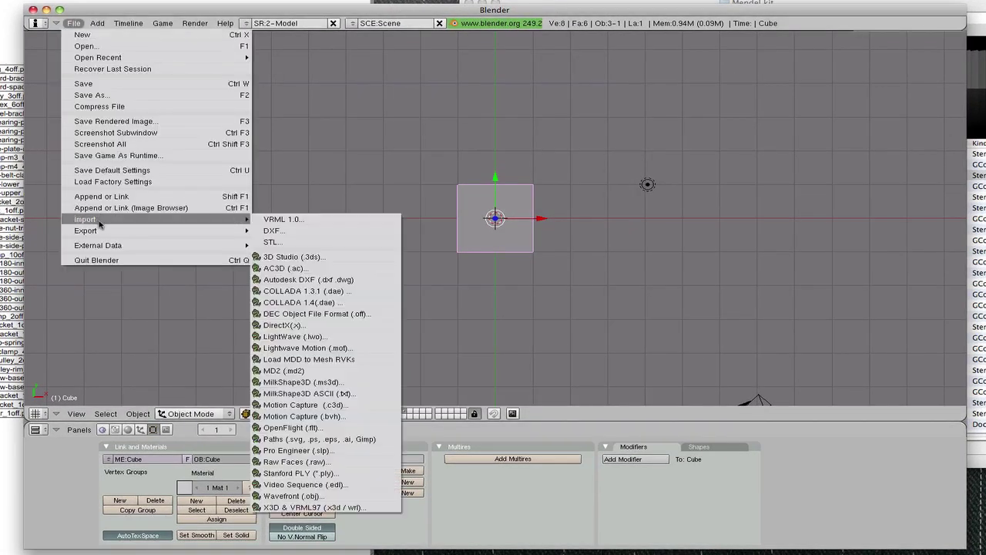
pyautogui.click(354, 241)
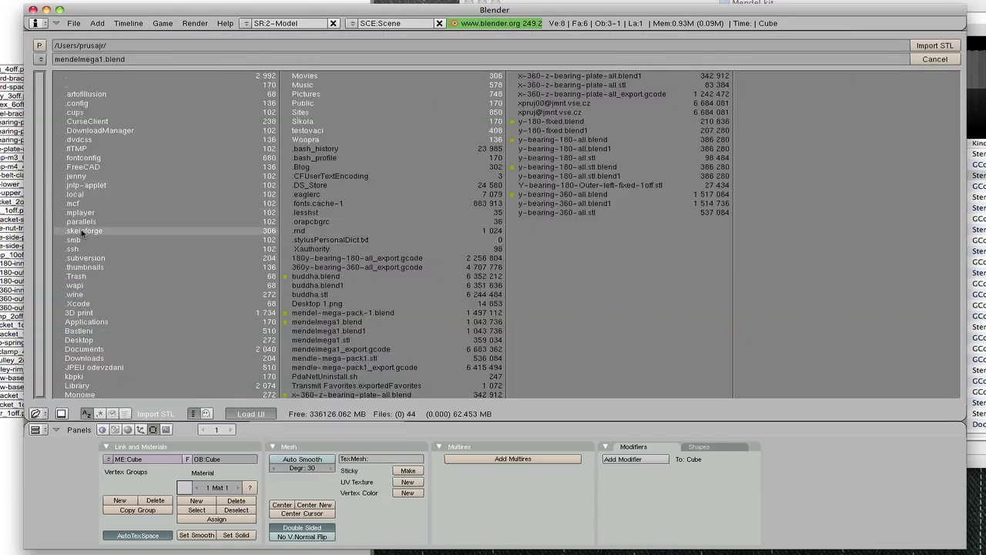
pyautogui.click(84, 312)
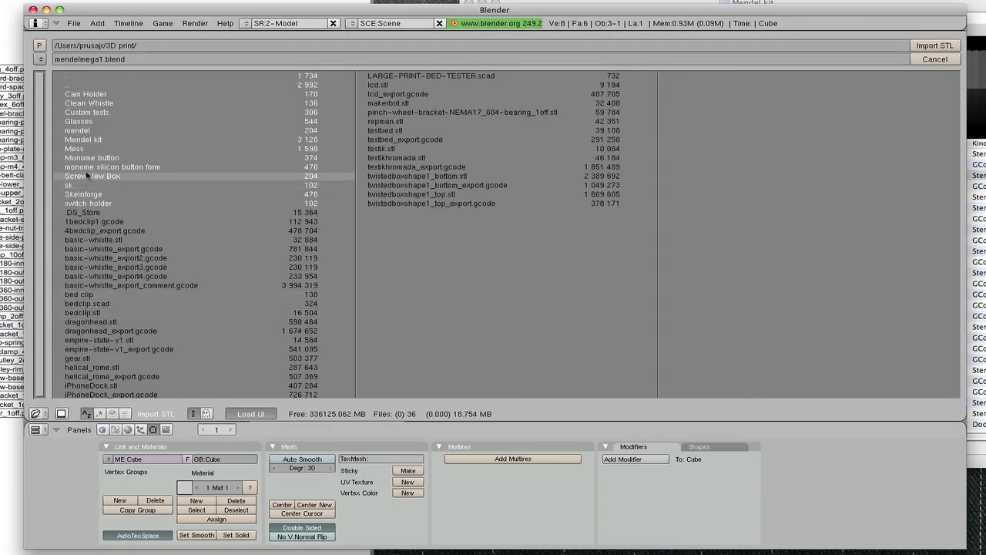
pyautogui.click(98, 139)
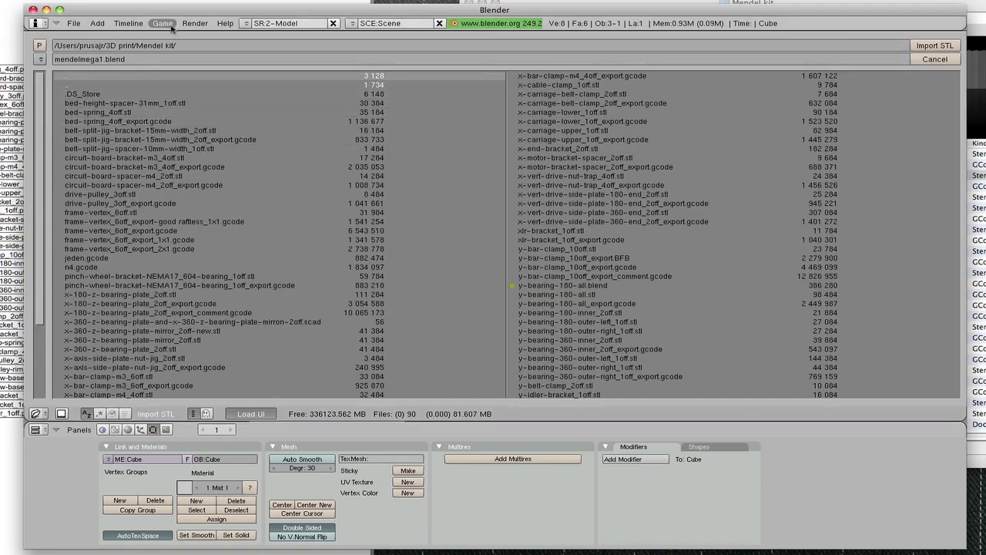
pyautogui.click(98, 112)
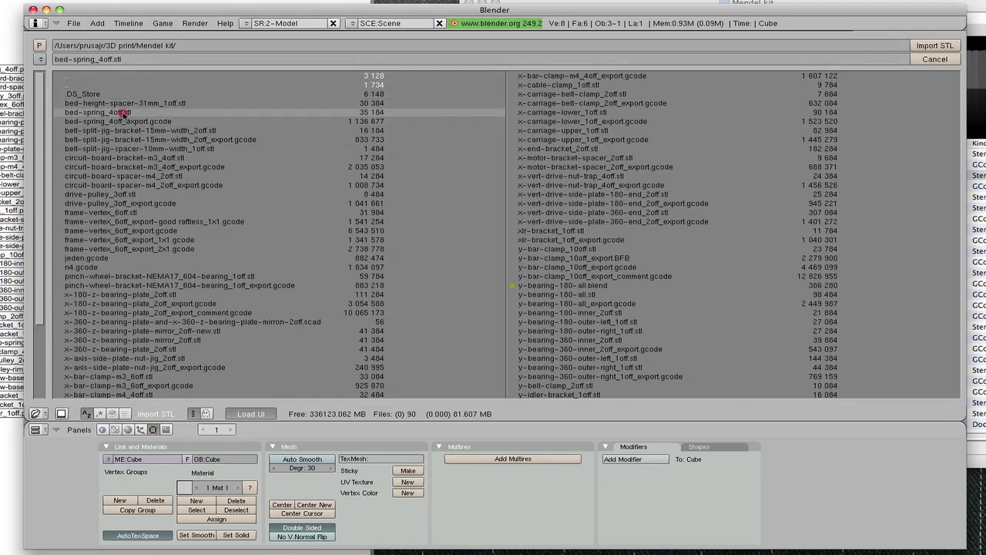
pyautogui.click(925, 47)
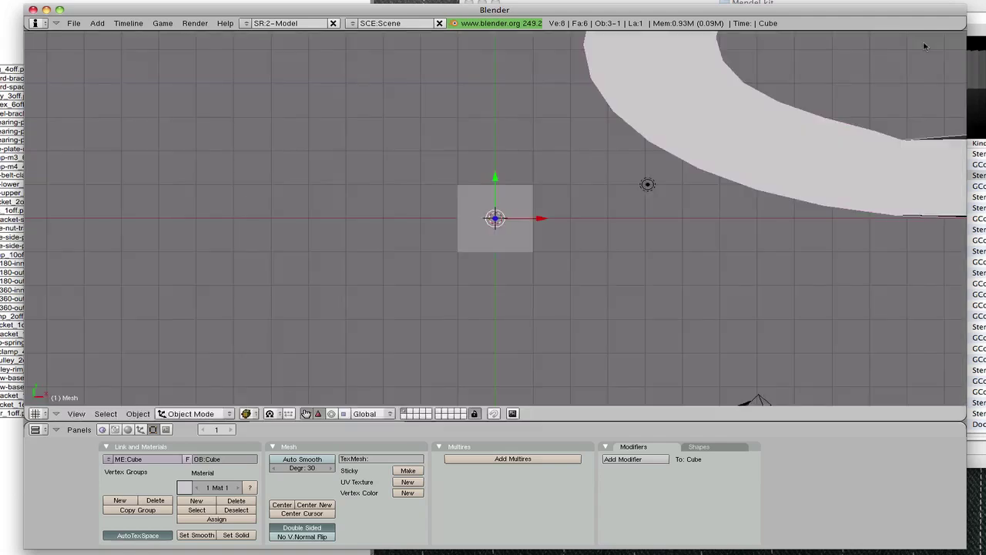
# - Zoom the view and place the 3D cursor on the imported spring mesh
pyautogui.scroll(-5, 704, 127)
pyautogui.scroll(3, 698, 128)
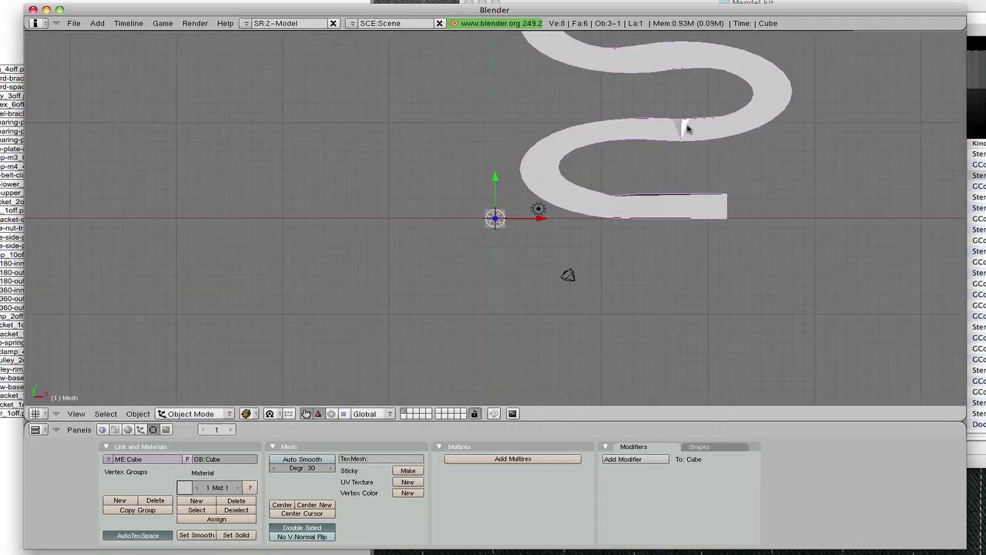
pyautogui.click(694, 132)
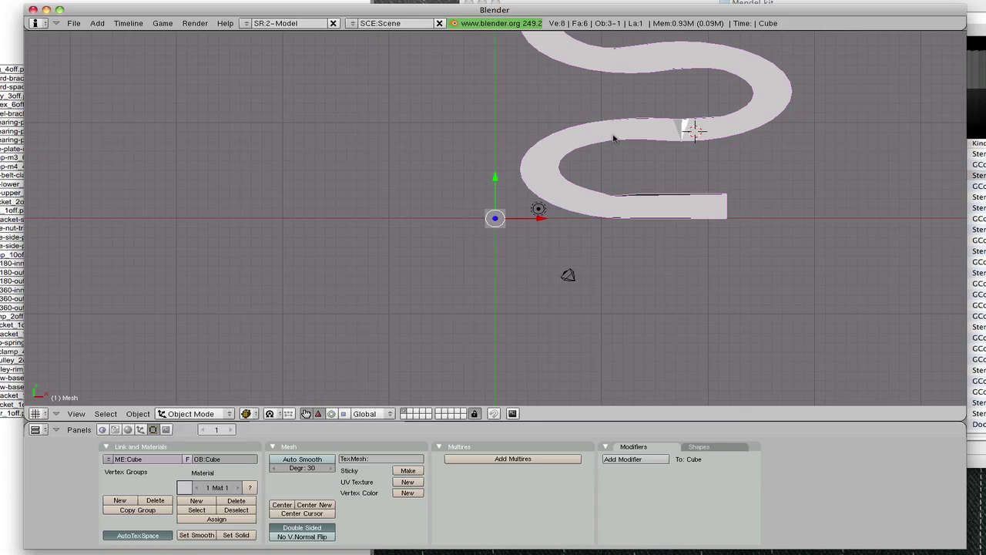
pyautogui.scroll(-5, 614, 138)
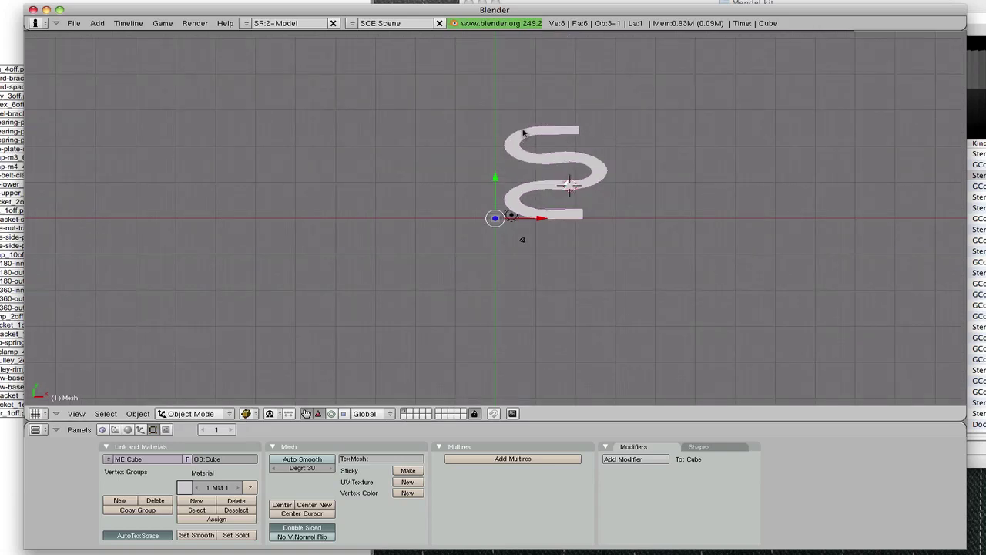
pyautogui.scroll(-2, 523, 133)
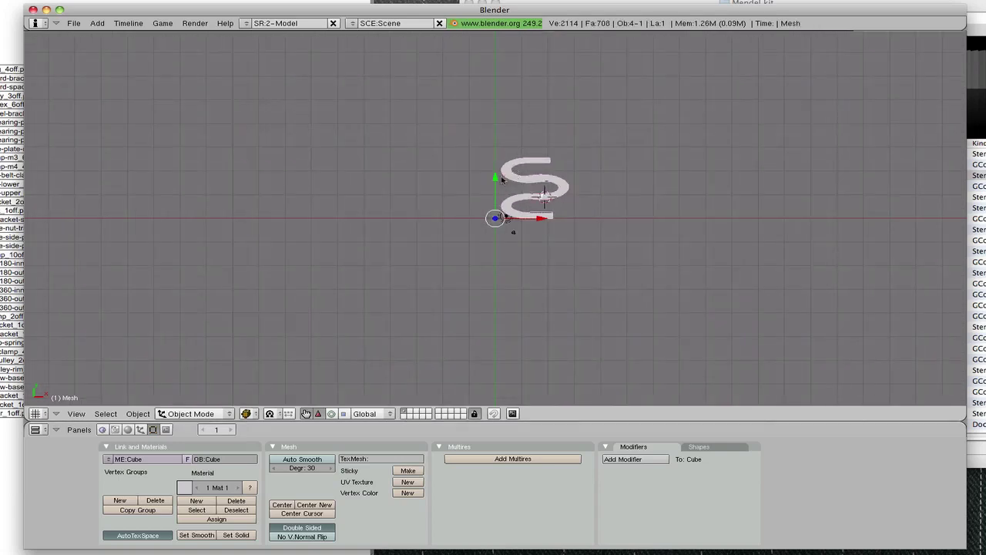
# - Move the spring to the upper left and glance at the parts-list spreadsheet
pyautogui.press('g')
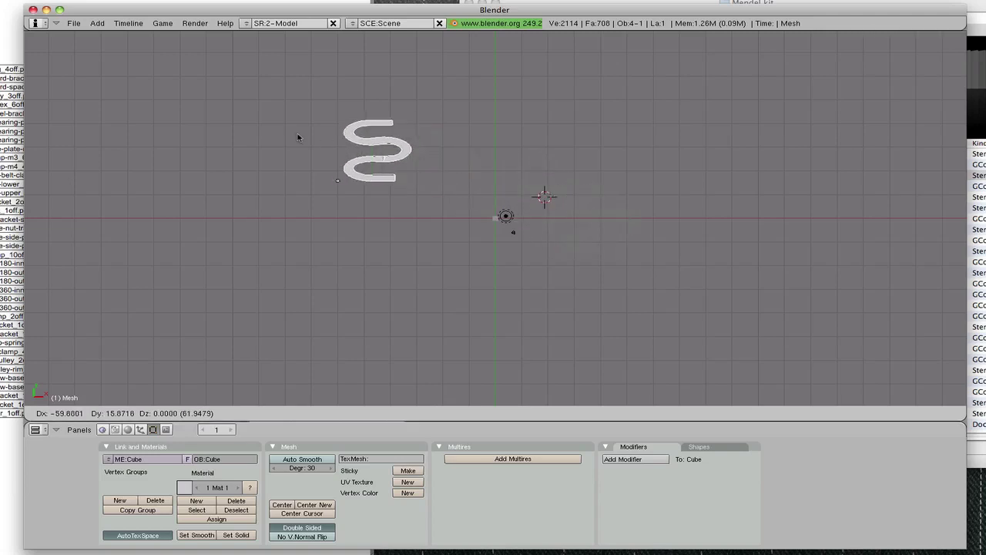
pyautogui.click(292, 147)
pyautogui.click(12, 108)
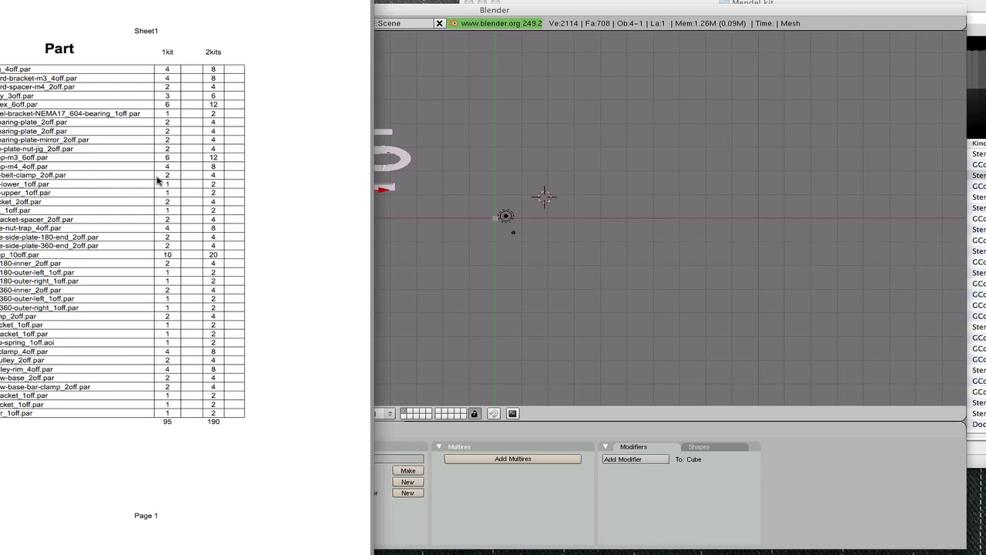
pyautogui.click(753, 17)
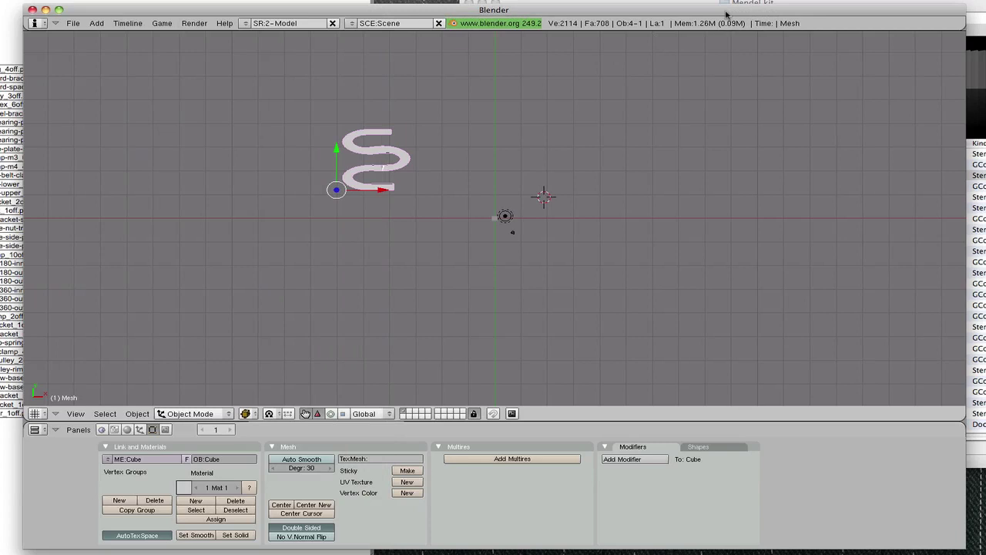
# - Import x-bar-clamp-m3_6off.stl from 3D print/Mendel kit and shift it up along Y
pyautogui.click(73, 24)
pyautogui.moveTo(231, 220)
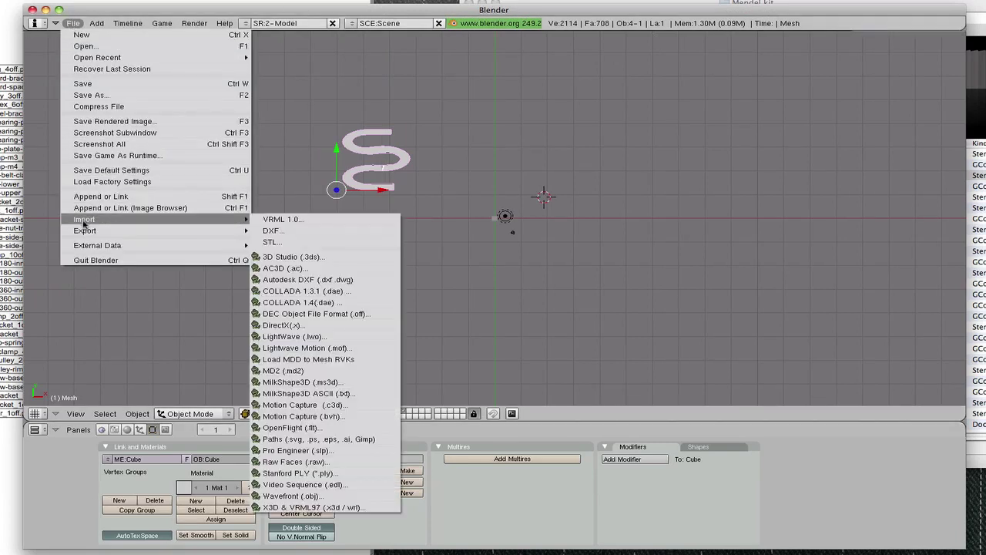
pyautogui.click(271, 242)
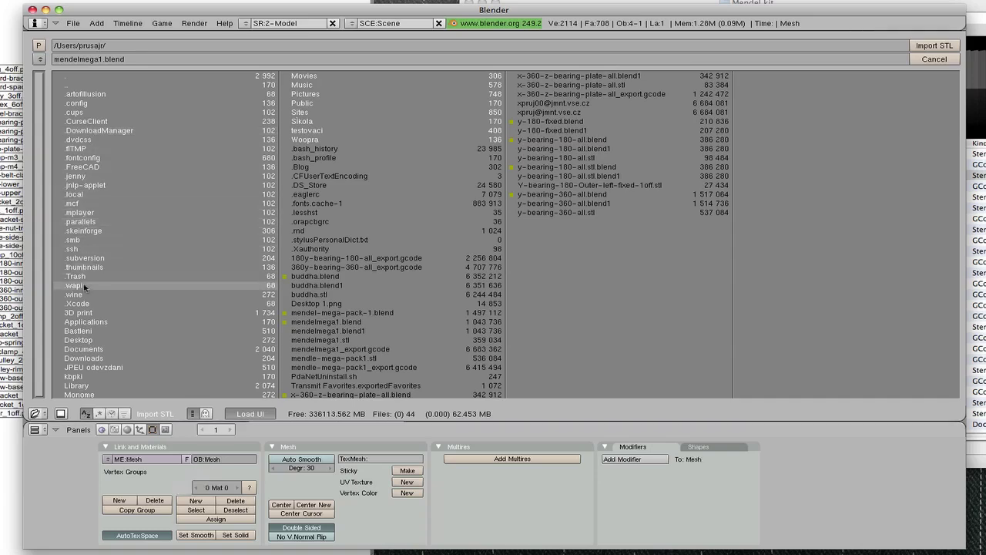
pyautogui.click(86, 312)
pyautogui.click(82, 139)
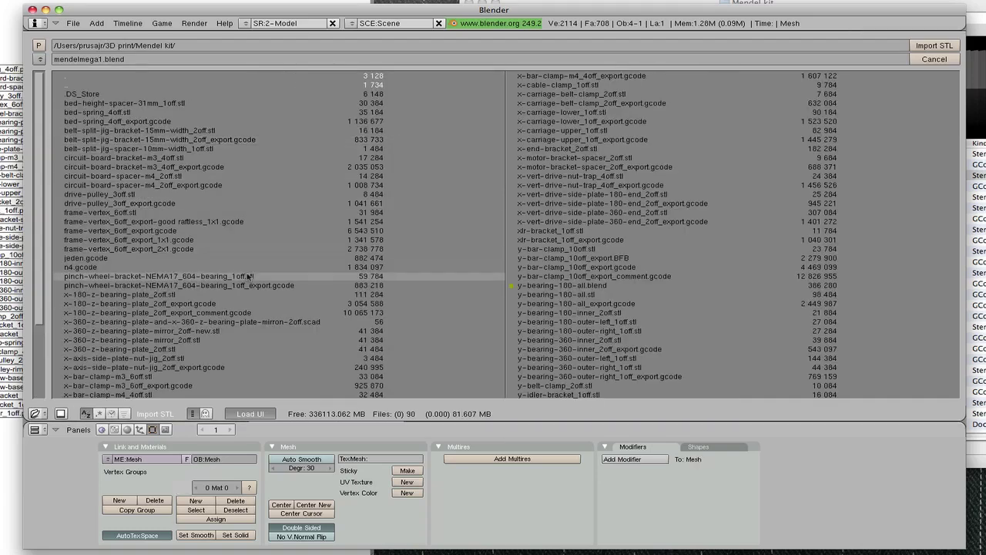
pyautogui.click(172, 377)
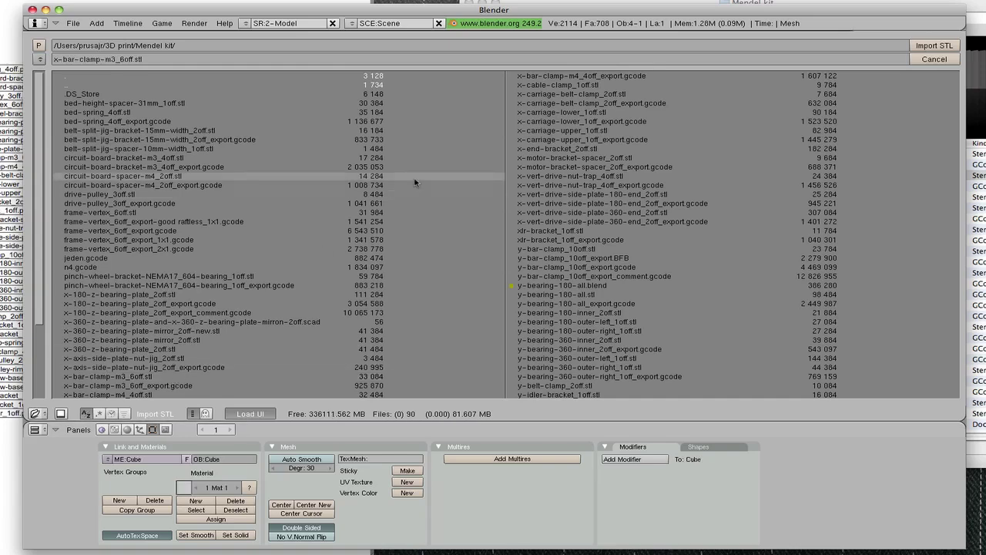
pyautogui.click(933, 46)
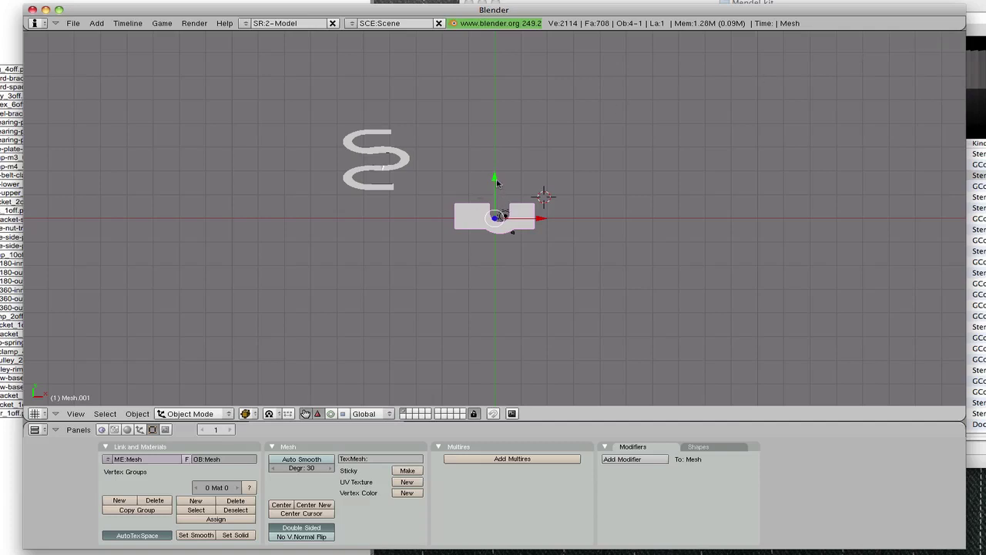
pyautogui.moveTo(497, 182); pyautogui.dragTo(495, 115)
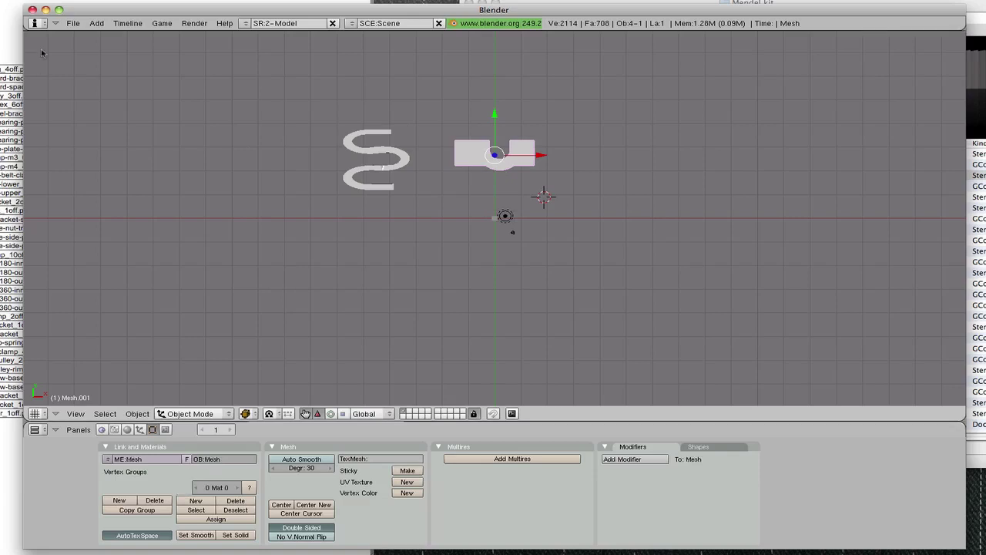
# - Import x-bar-clamp-m4_4off.stl from the 3D print/Mendel kit folder
pyautogui.click(71, 24)
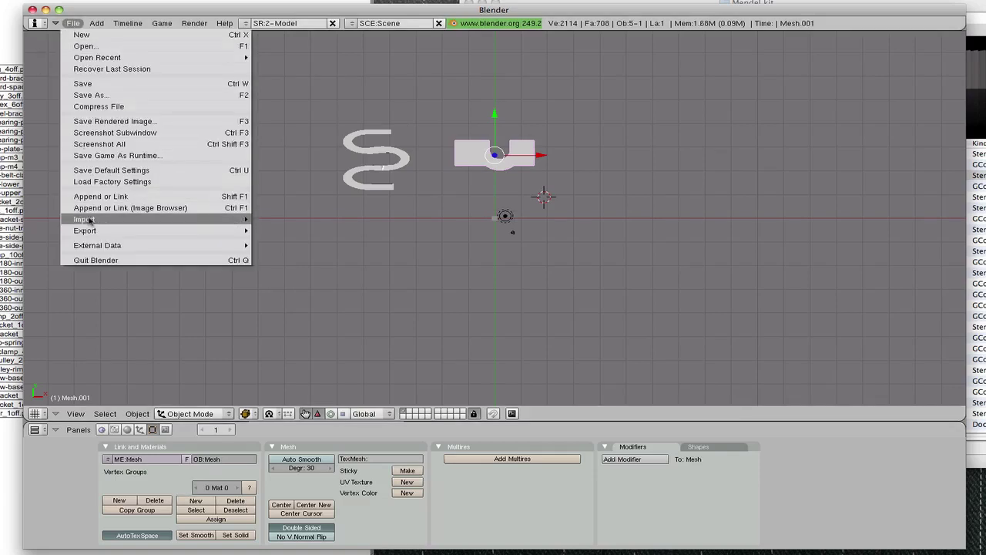
pyautogui.moveTo(89, 221)
pyautogui.click(288, 246)
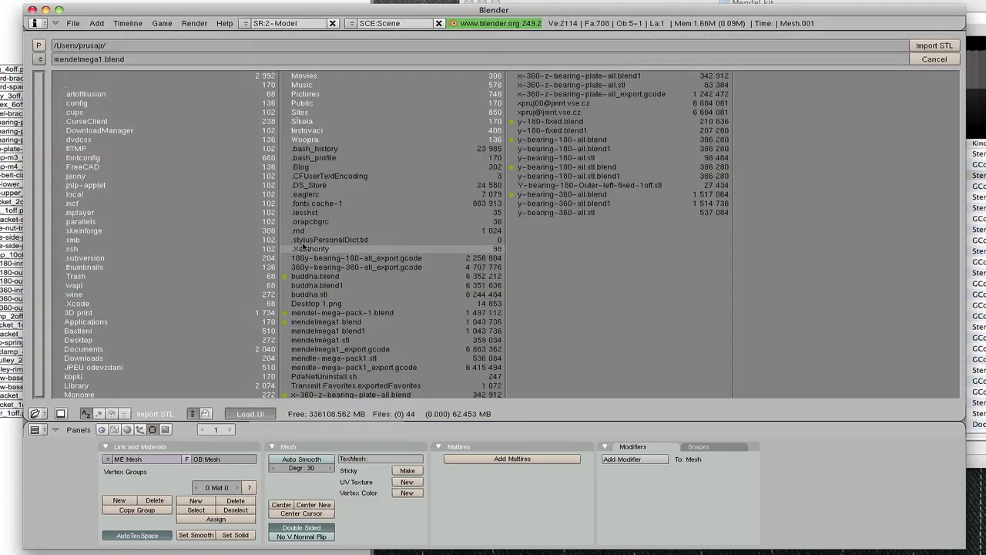
pyautogui.click(69, 311)
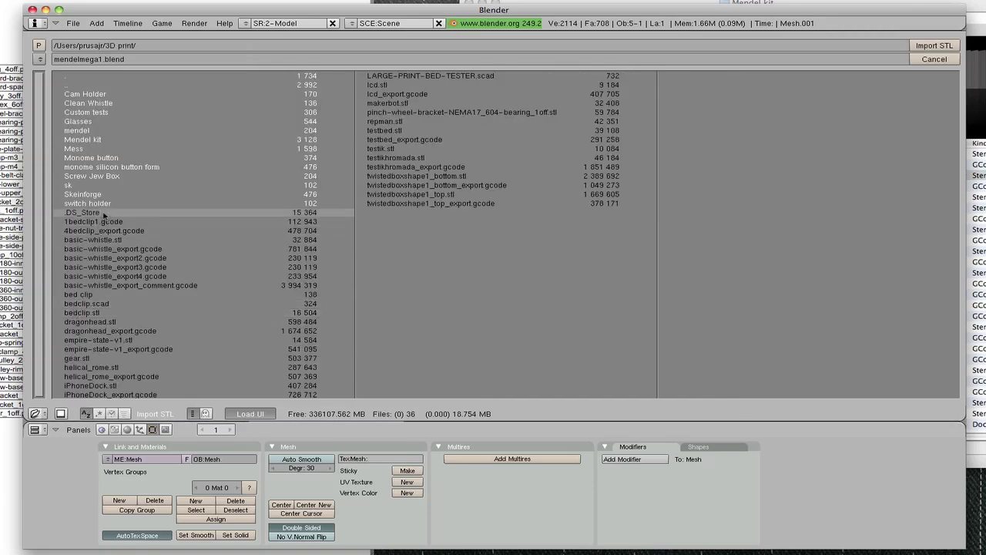
pyautogui.click(92, 141)
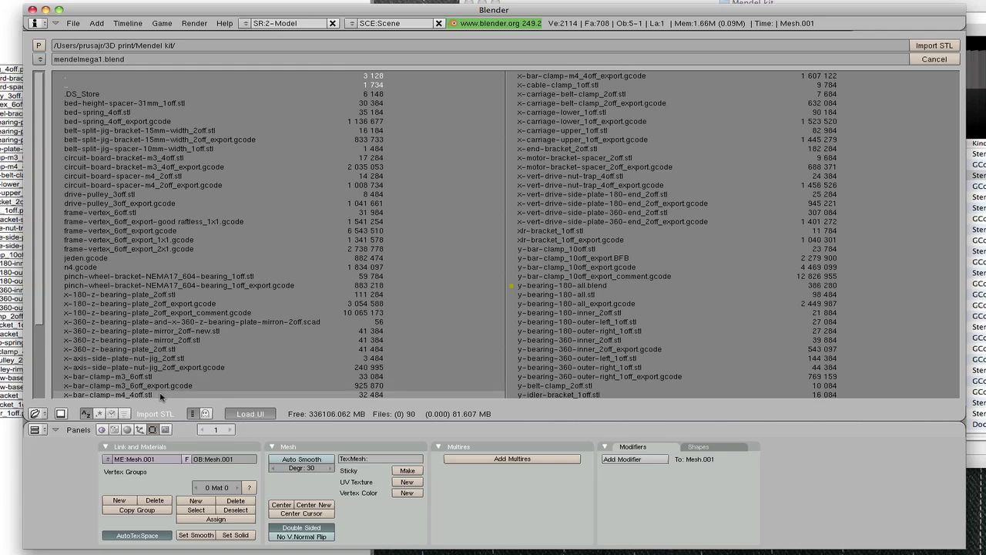
pyautogui.click(160, 395)
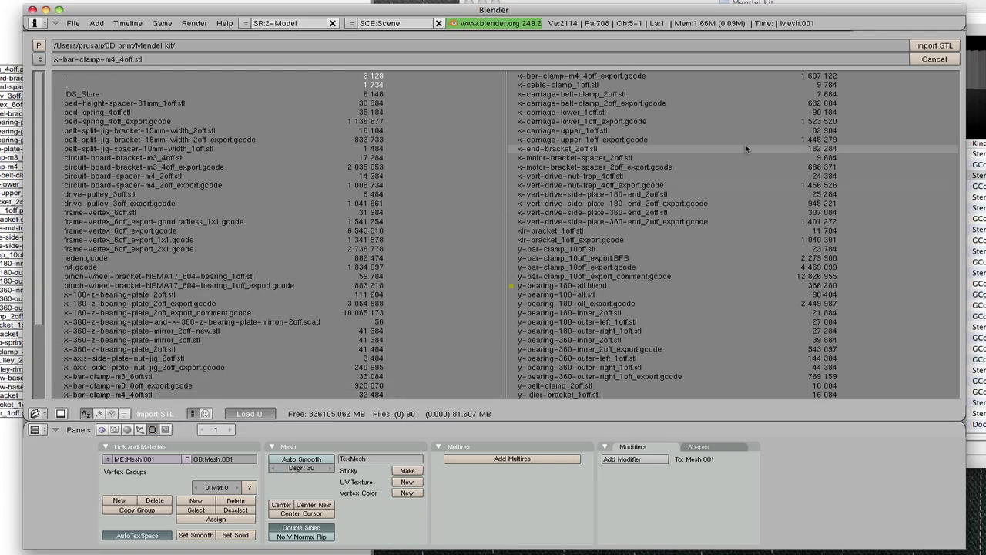
pyautogui.click(934, 45)
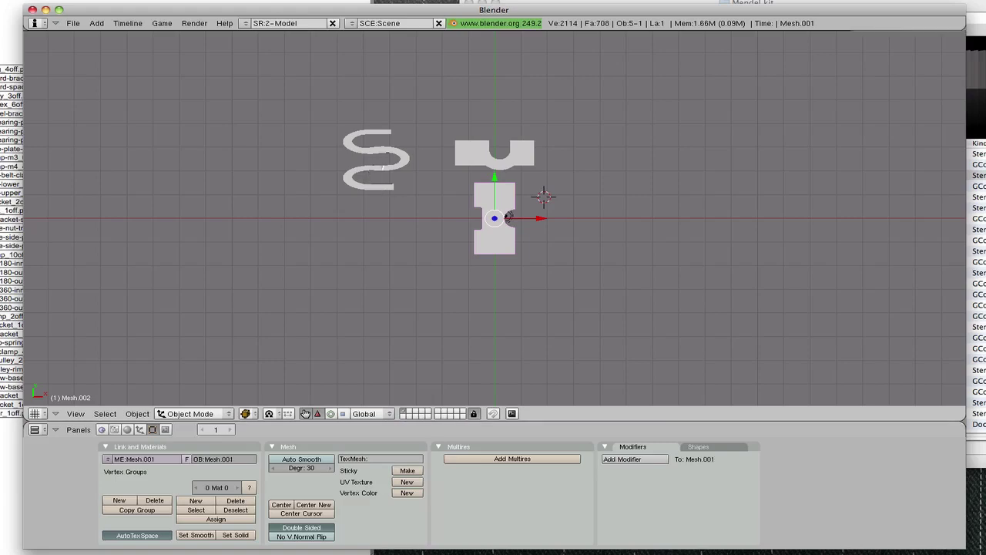
# - Make three copies of the bed spring, arranging four springs in a 2×2 group
pyautogui.moveTo(277, 9); pyautogui.dragTo(354, 0)
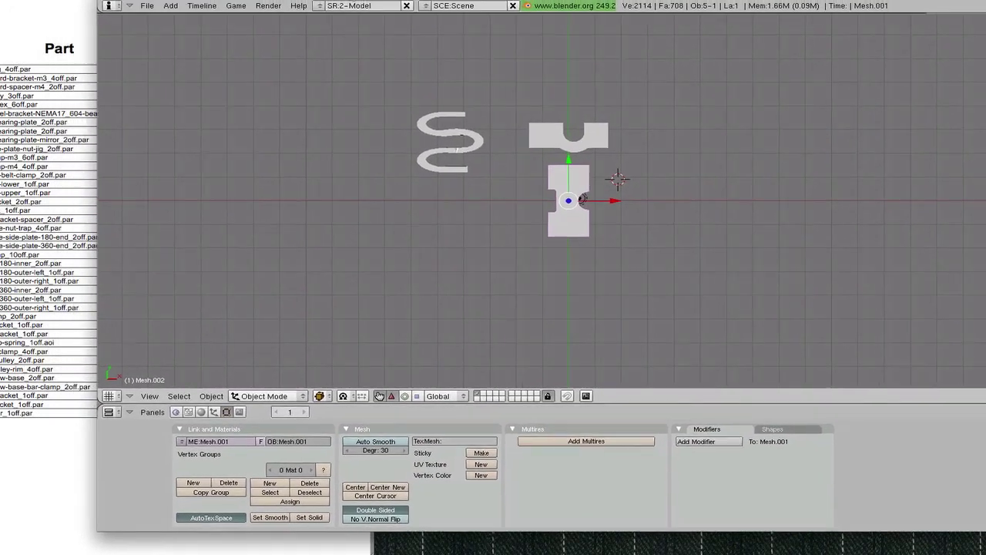
pyautogui.rightClick(448, 131)
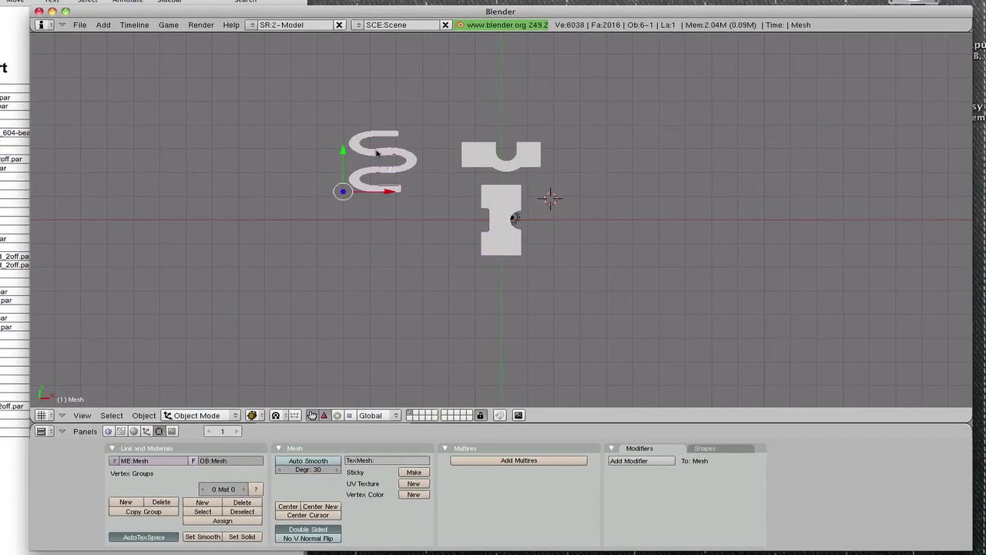
pyautogui.press('space')
pyautogui.moveTo(378, 159)
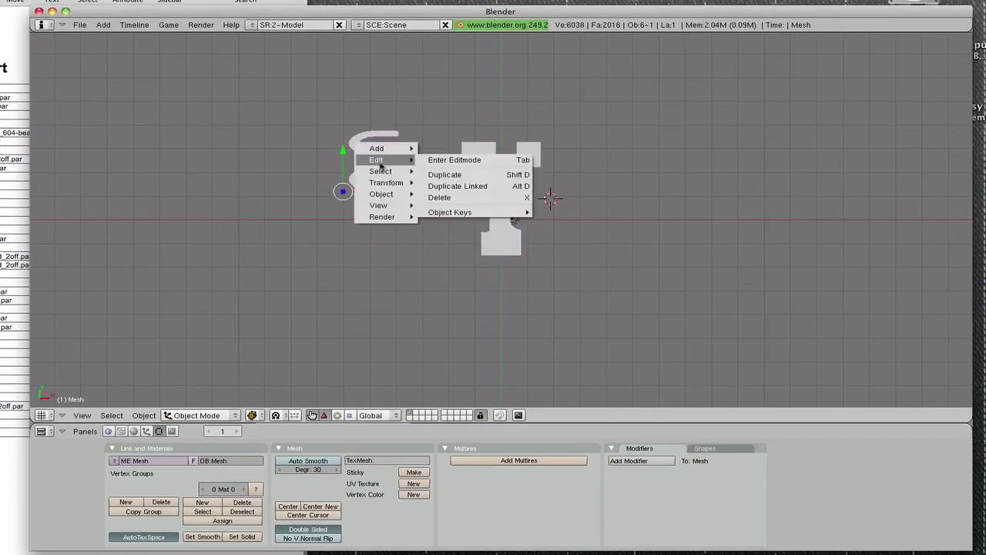
pyautogui.click(447, 187)
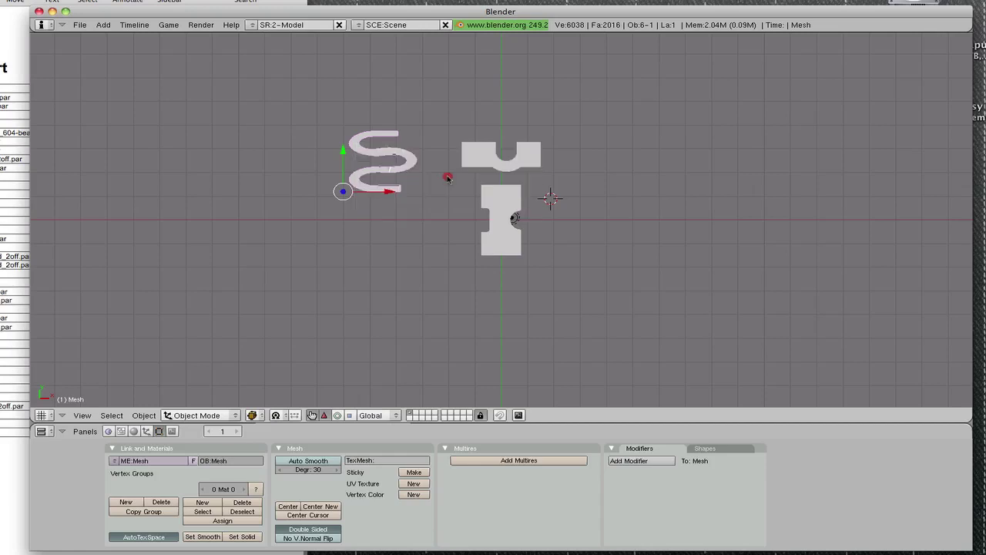
pyautogui.click(448, 244)
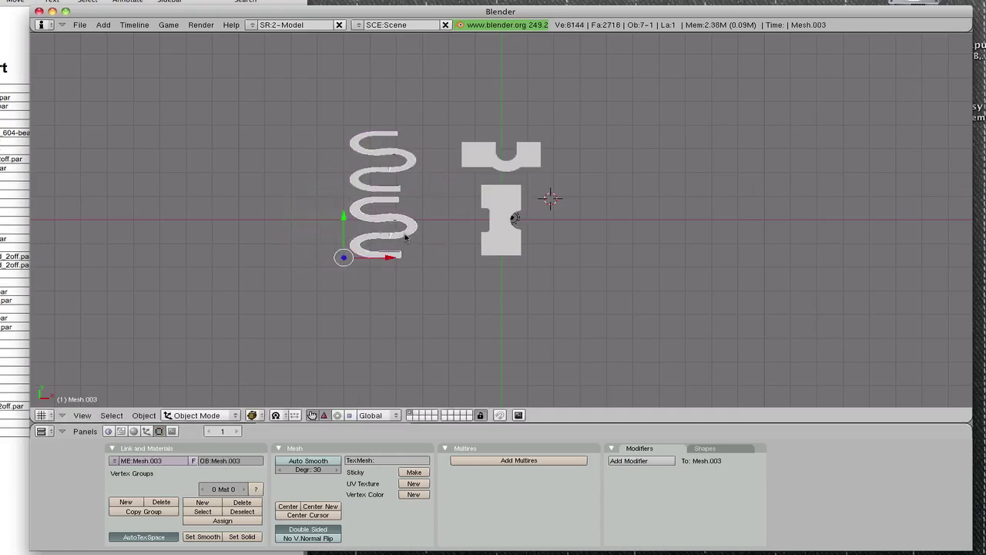
pyautogui.press('space')
pyautogui.moveTo(406, 237)
pyautogui.click(481, 256)
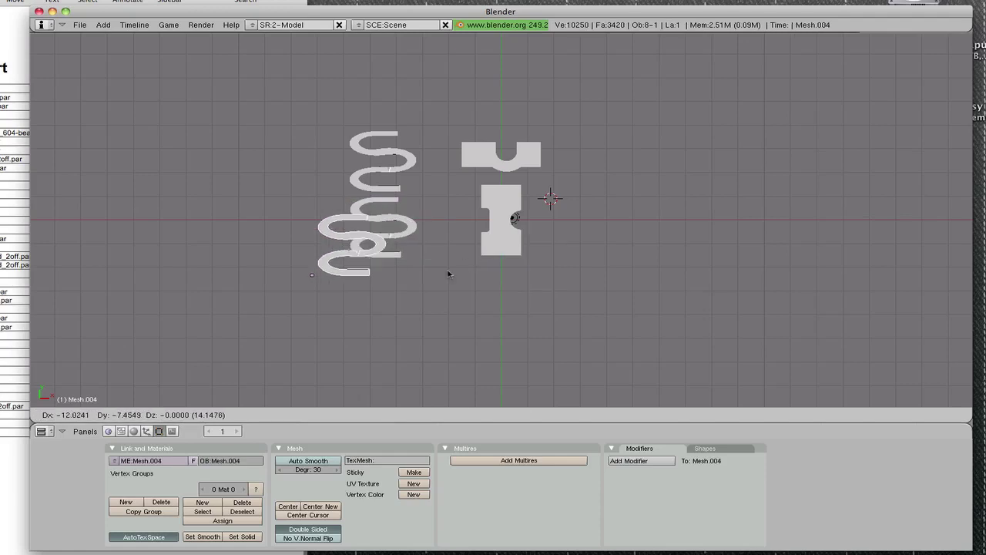
pyautogui.click(415, 249)
pyautogui.press('space')
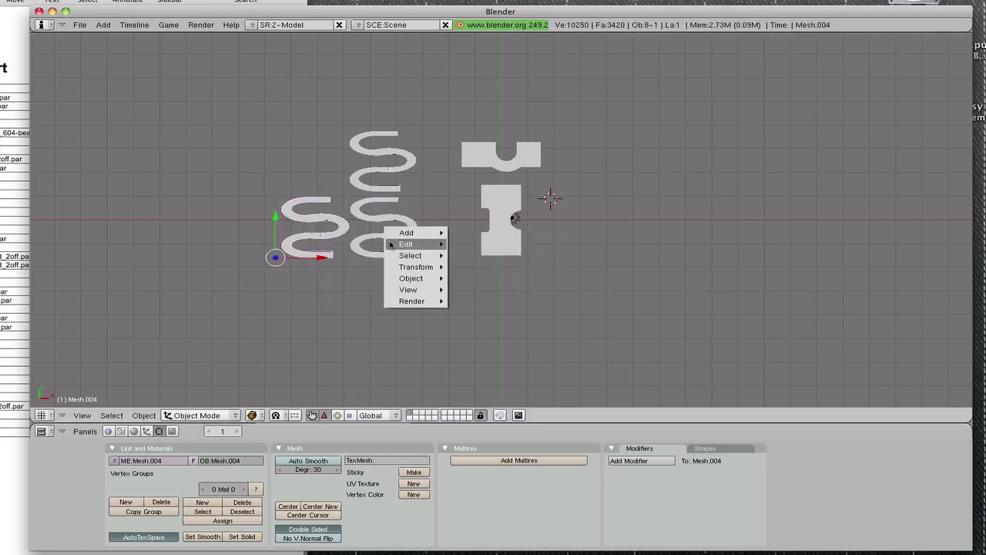
pyautogui.moveTo(391, 244)
pyautogui.click(482, 255)
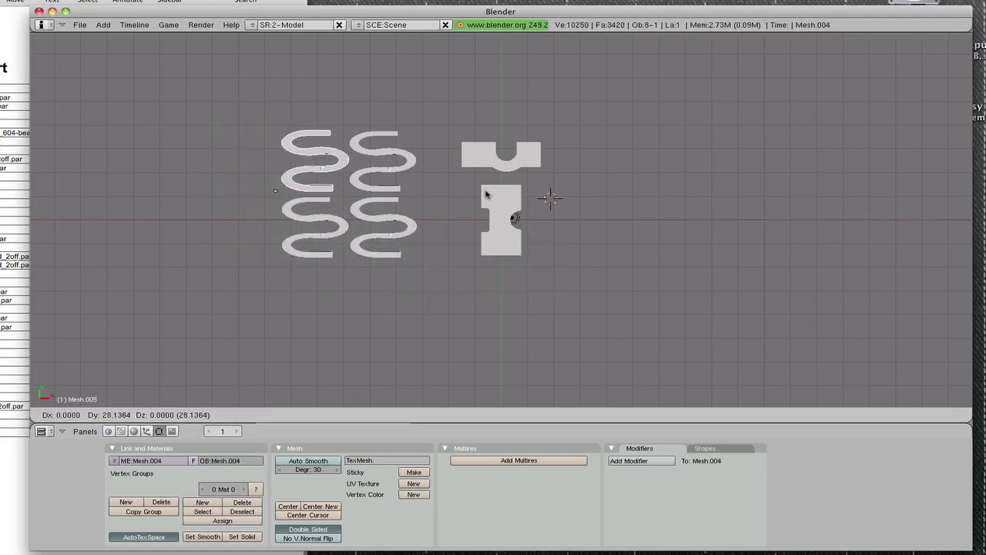
pyautogui.click(486, 194)
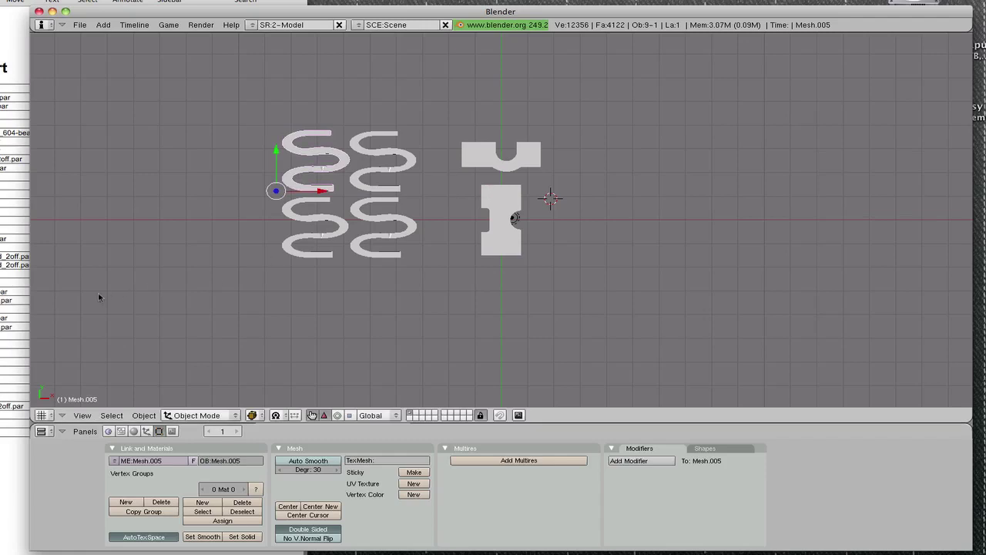
# - Move the I-shaped clamp lower, then copy the U-notched clamp into a column of three
pyautogui.rightClick(494, 223)
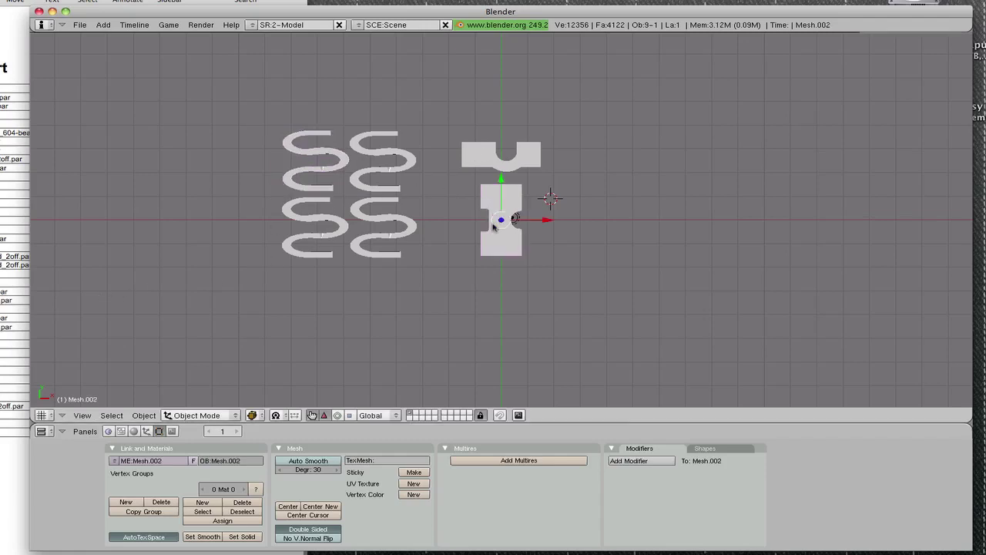
pyautogui.press('g')
pyautogui.click(494, 239)
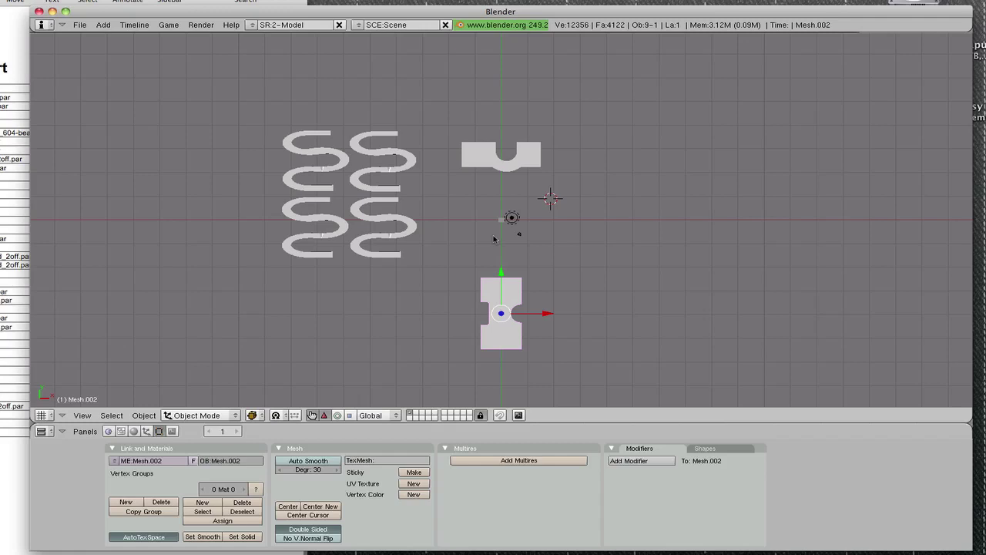
pyautogui.rightClick(484, 154)
pyautogui.press('space')
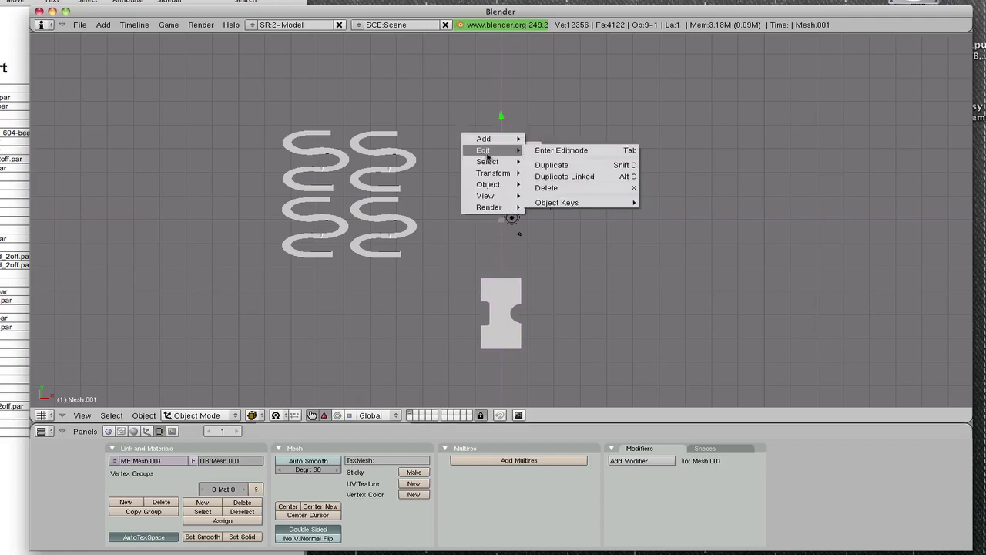
pyautogui.click(549, 167)
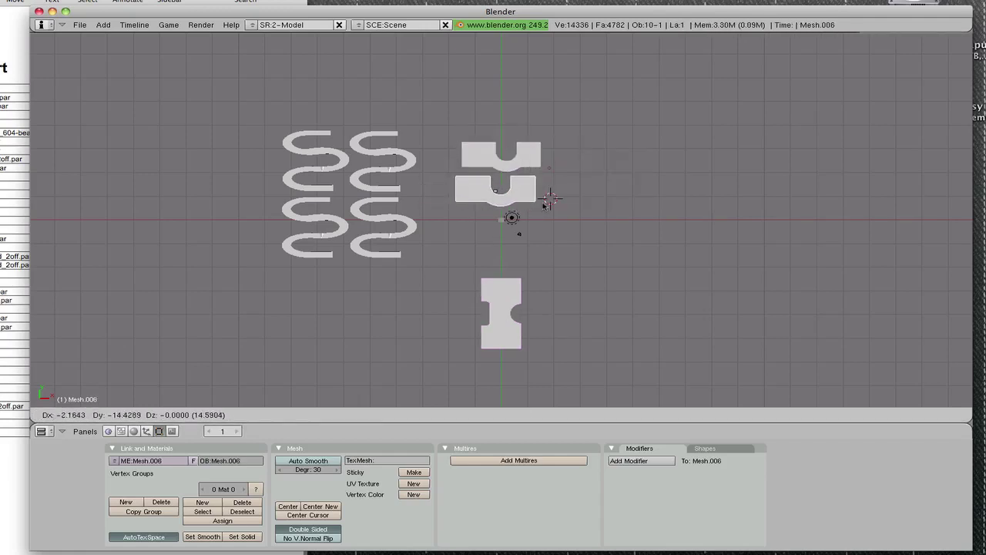
pyautogui.click(543, 196)
pyautogui.press('space')
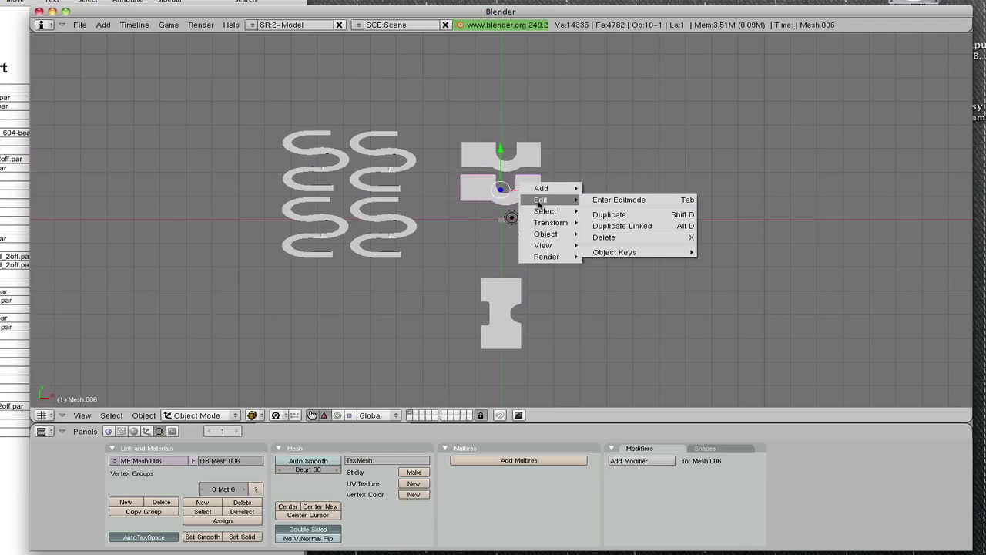
pyautogui.click(608, 214)
pyautogui.click(603, 253)
# - Add three more U-notched clamps in a right column, completing a 2×3 grid of six
pyautogui.press('space')
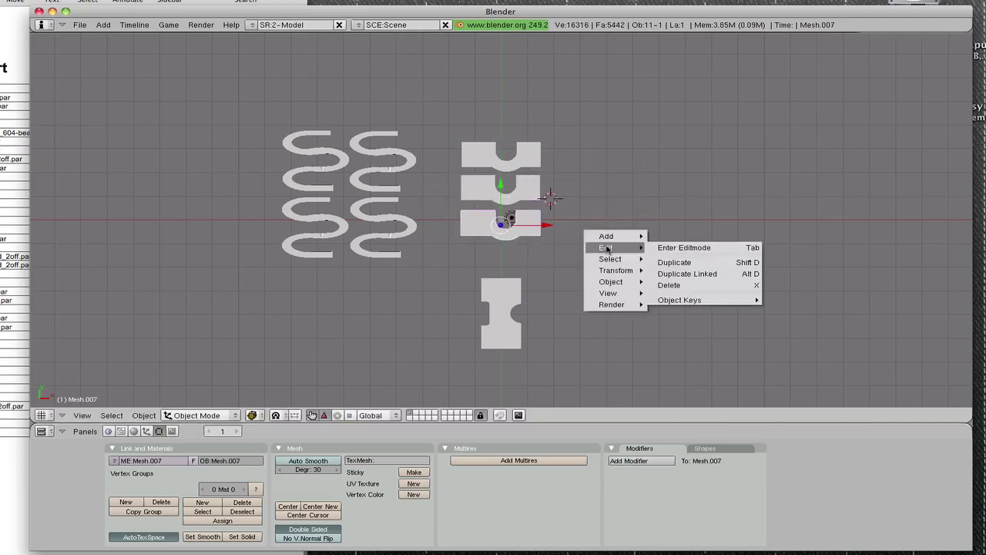
pyautogui.press('Escape')
pyautogui.press('space')
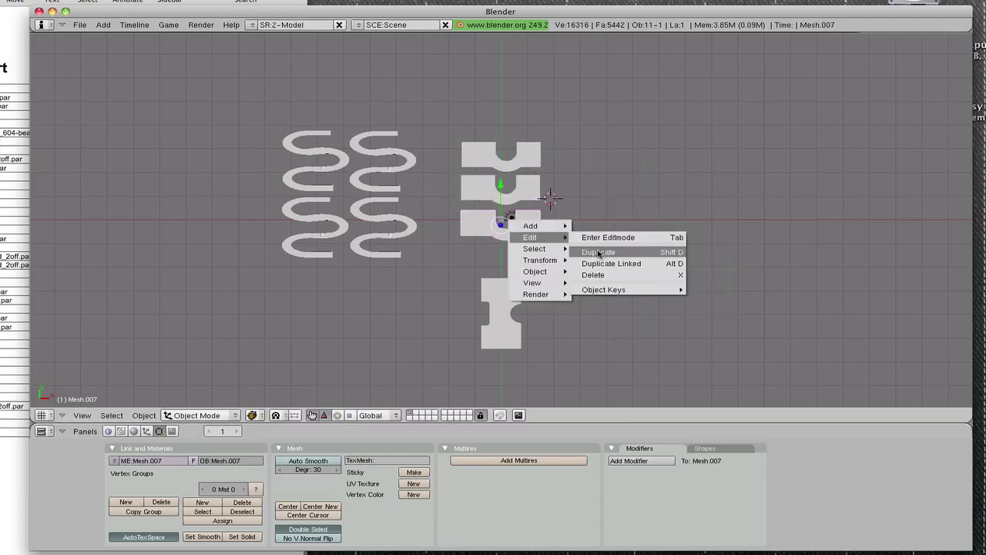
pyautogui.click(599, 253)
pyautogui.click(687, 186)
pyautogui.press('space')
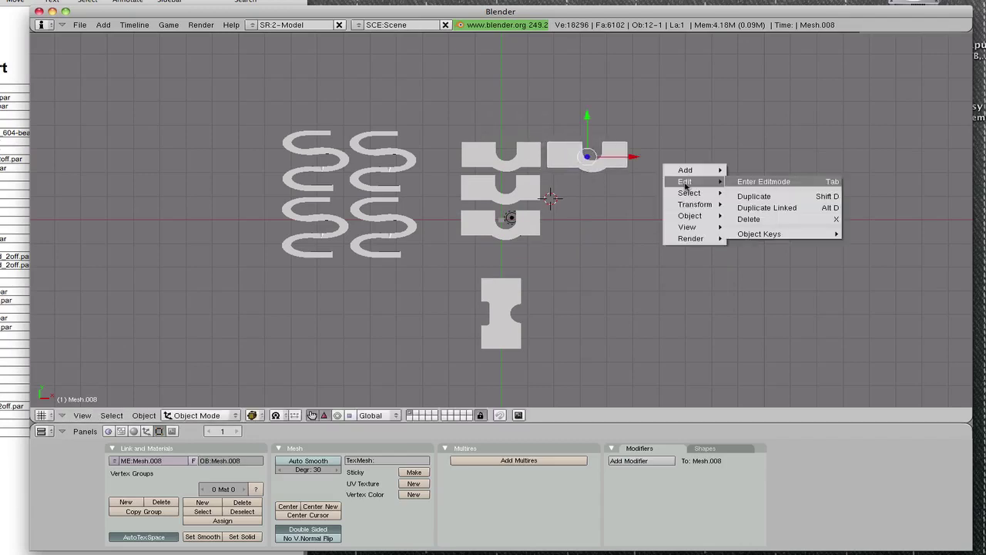
pyautogui.click(762, 197)
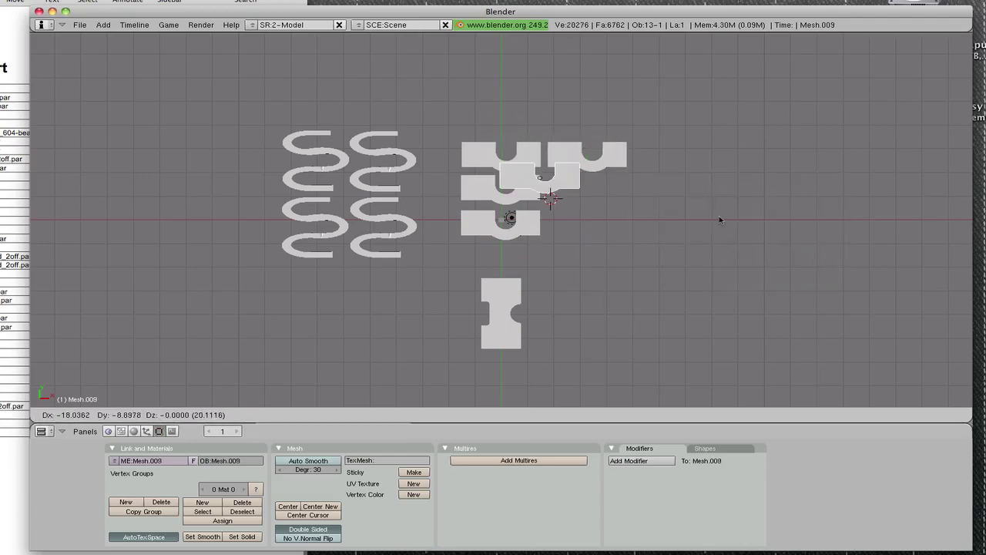
pyautogui.click(763, 229)
pyautogui.press('space')
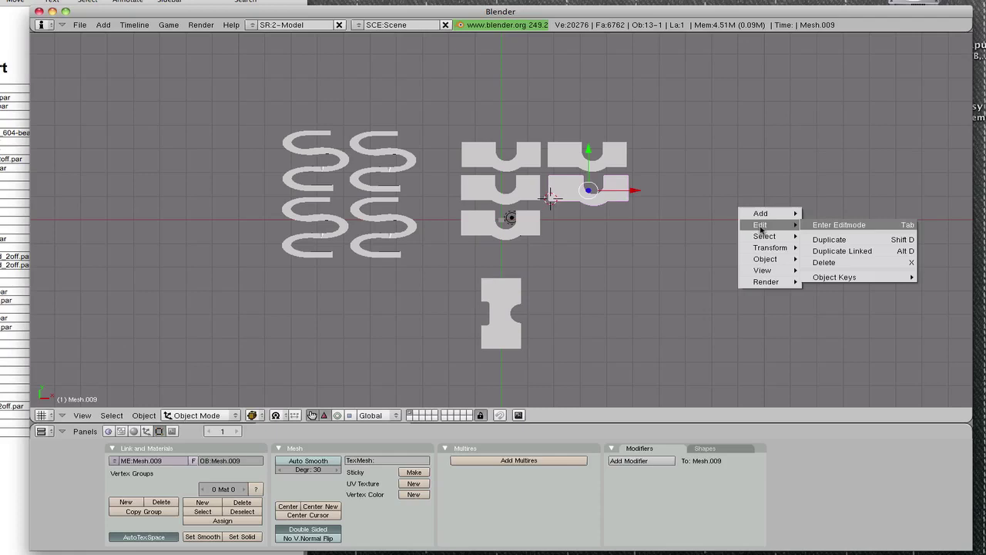
pyautogui.click(824, 241)
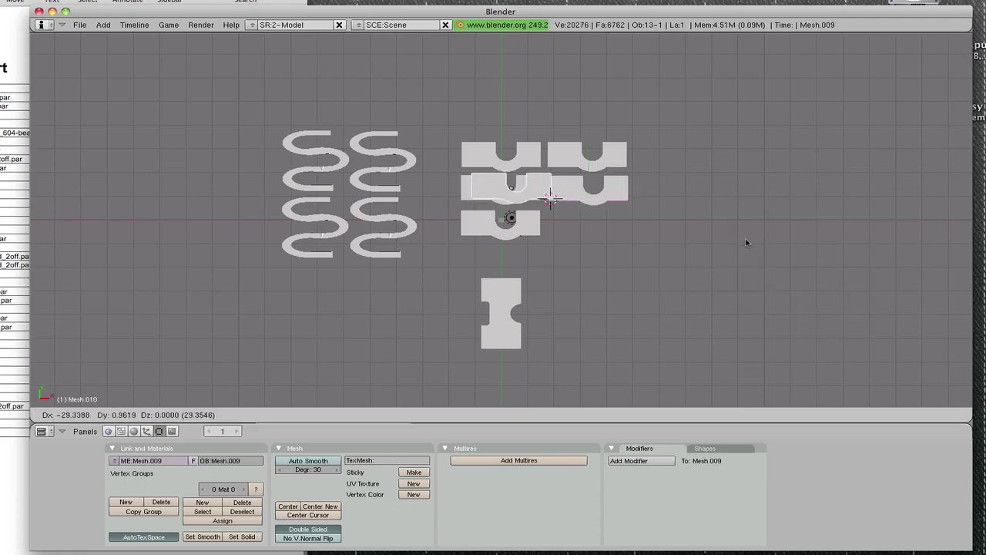
pyautogui.click(825, 277)
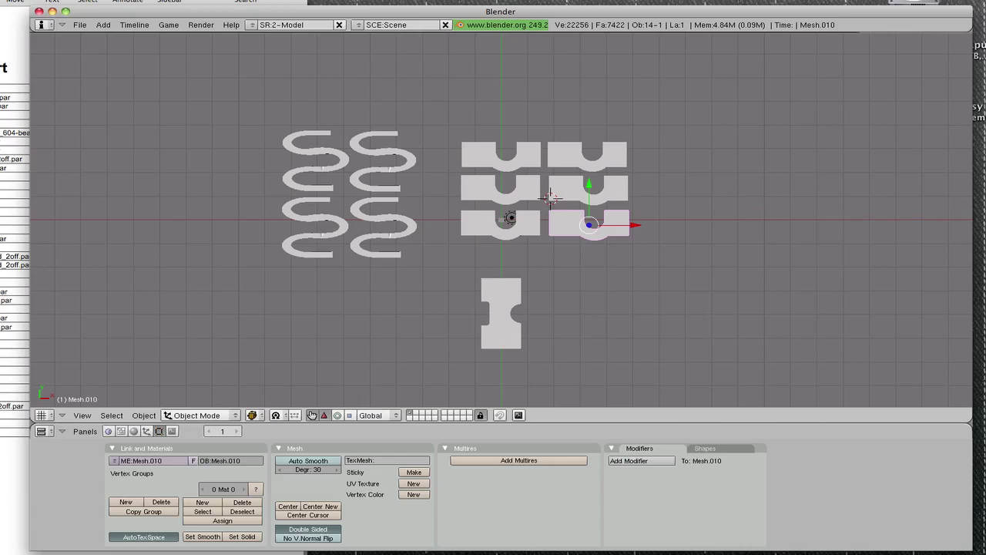
# - Copy the I-shaped clamp three times into a row of four, then select the centre cube
pyautogui.rightClick(499, 300)
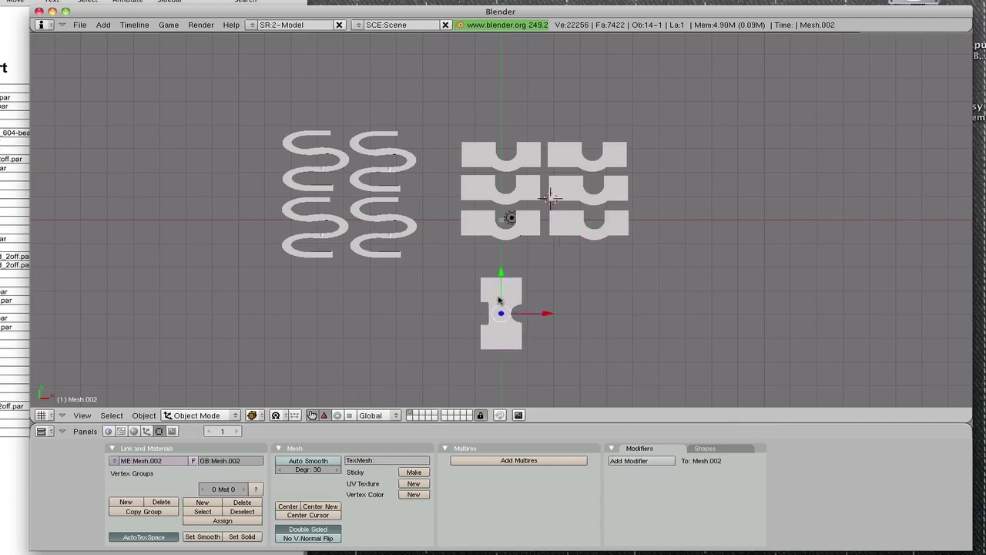
pyautogui.press('space')
pyautogui.moveTo(508, 289)
pyautogui.click(562, 311)
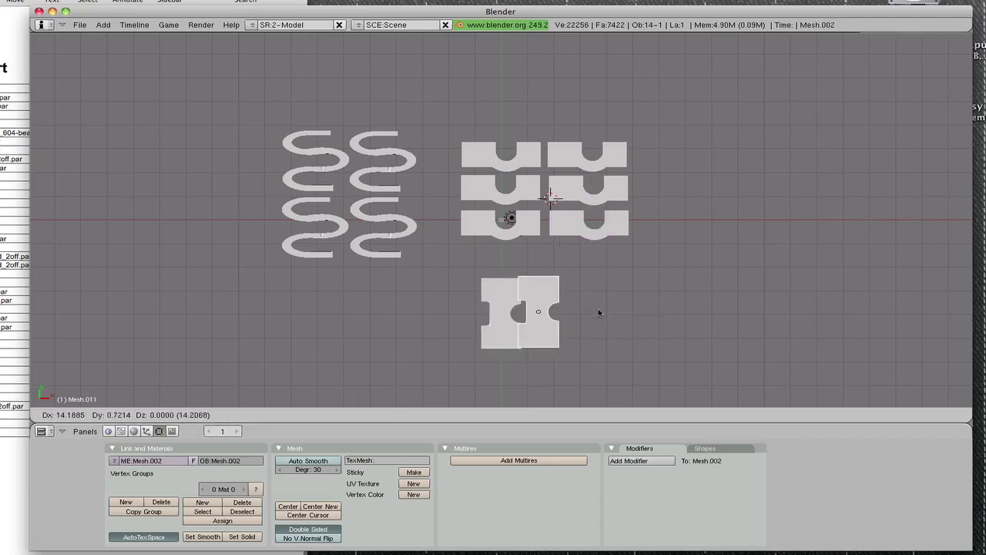
pyautogui.click(610, 312)
pyautogui.press('space')
pyautogui.moveTo(587, 309)
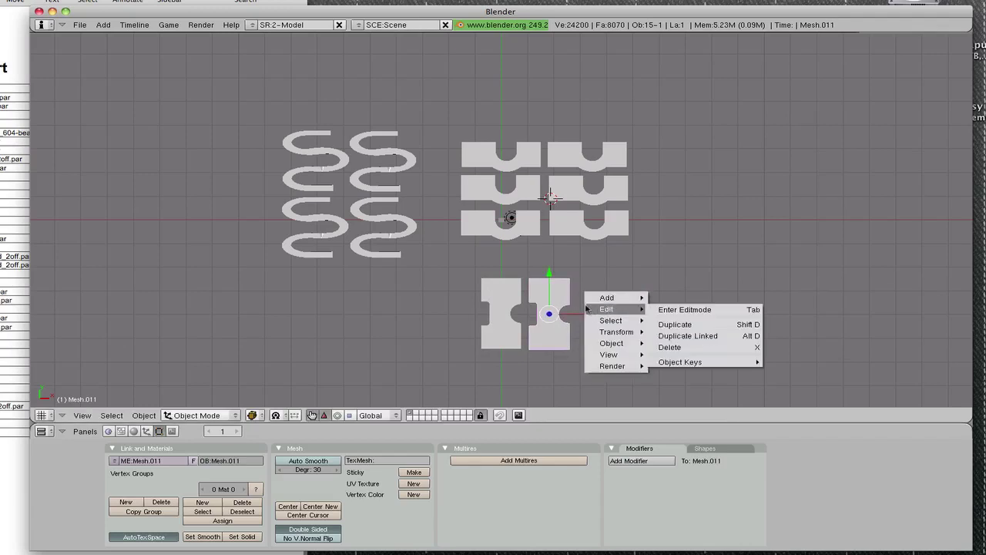
pyautogui.click(675, 325)
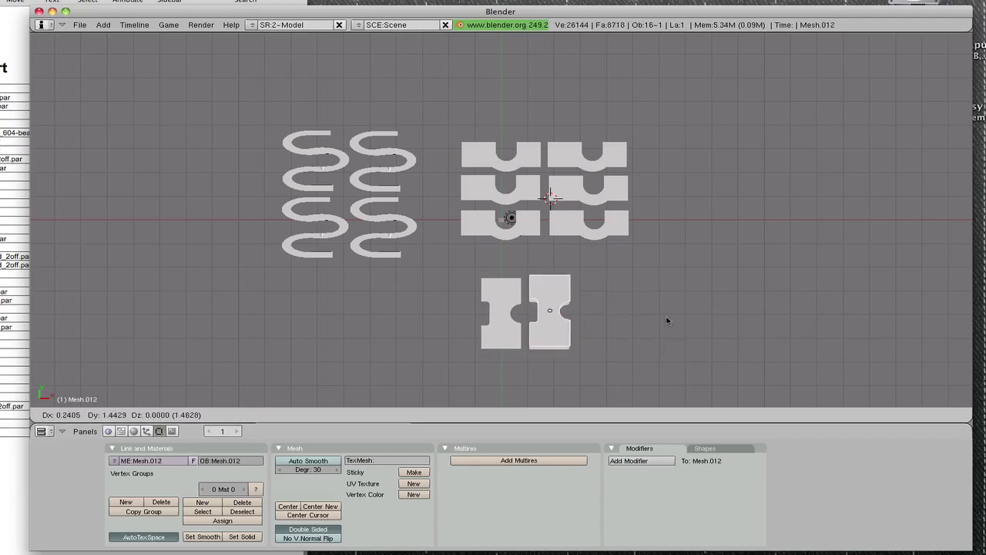
pyautogui.click(711, 325)
pyautogui.press('space')
pyautogui.moveTo(713, 320)
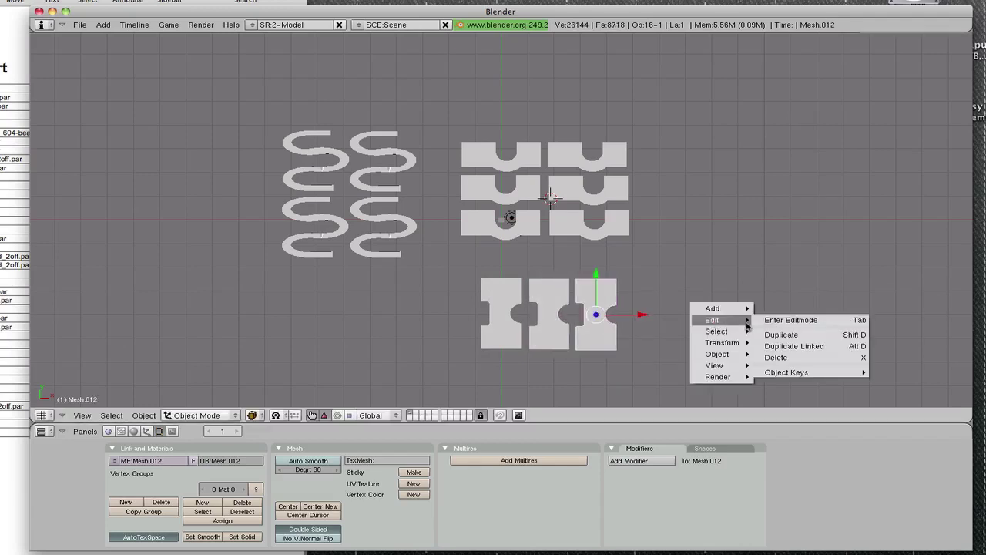
pyautogui.click(801, 334)
pyautogui.click(834, 337)
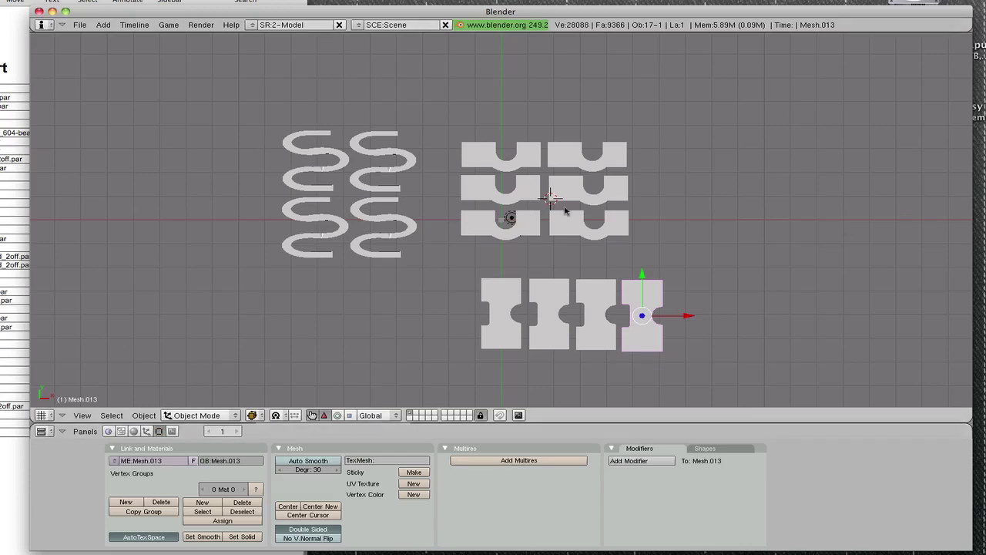
pyautogui.rightClick(504, 222)
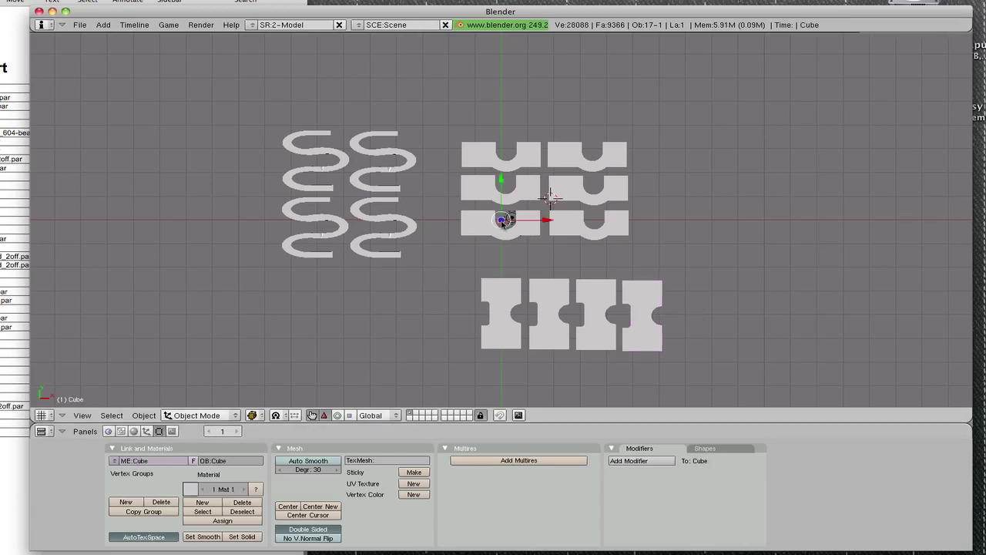
# - In Transform Properties, set the cube's Z dimension to 0.05
pyautogui.click(146, 415)
pyautogui.click(167, 402)
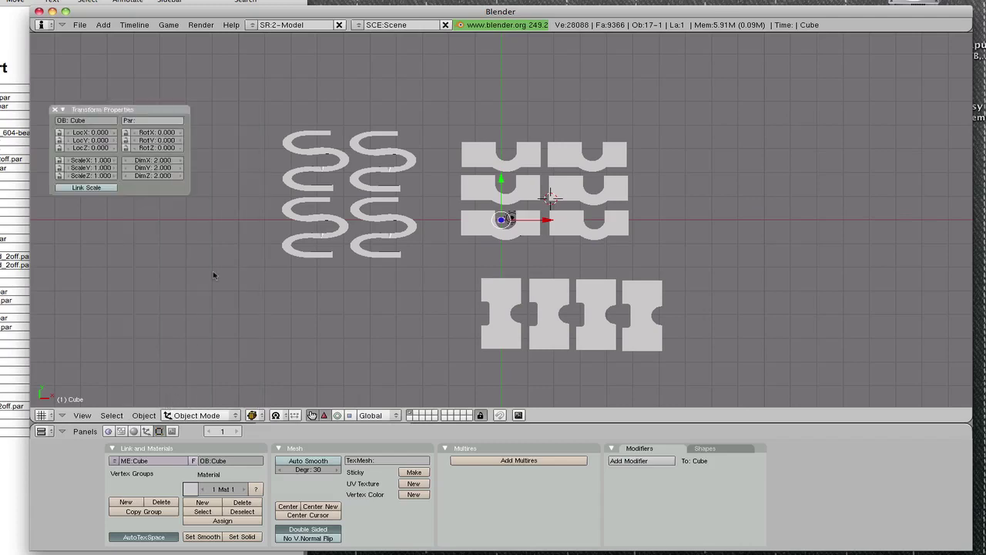
pyautogui.moveTo(156, 110); pyautogui.dragTo(227, 179)
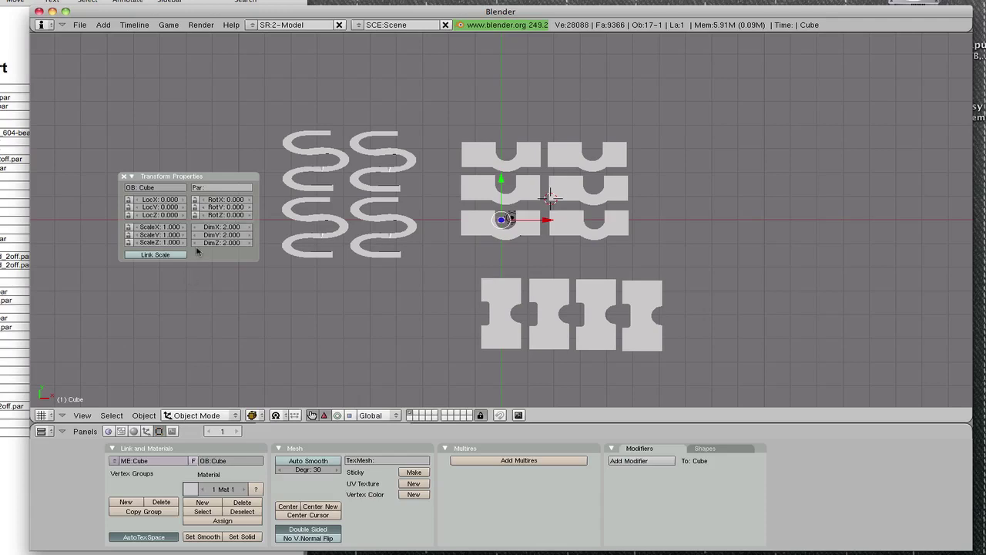
pyautogui.click(233, 244)
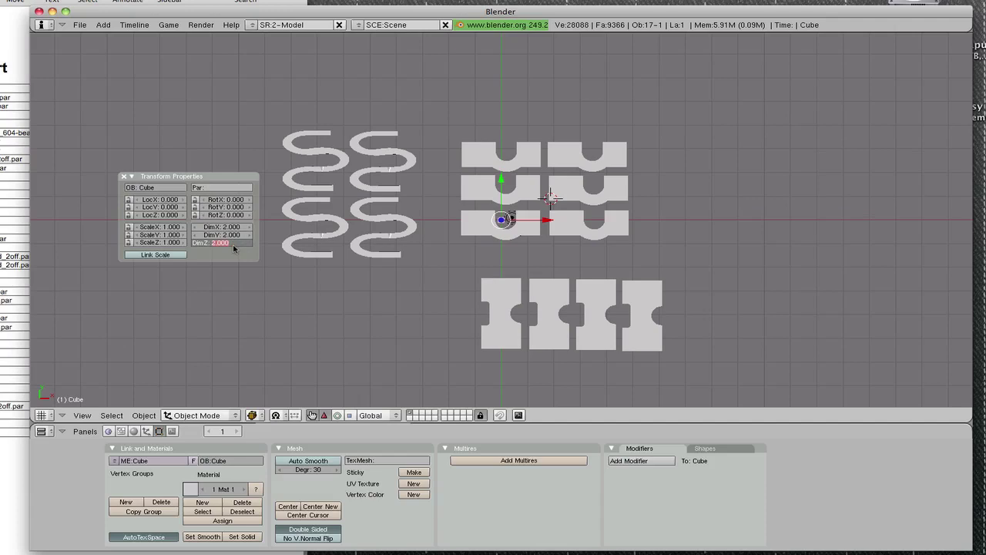
pyautogui.write('0')
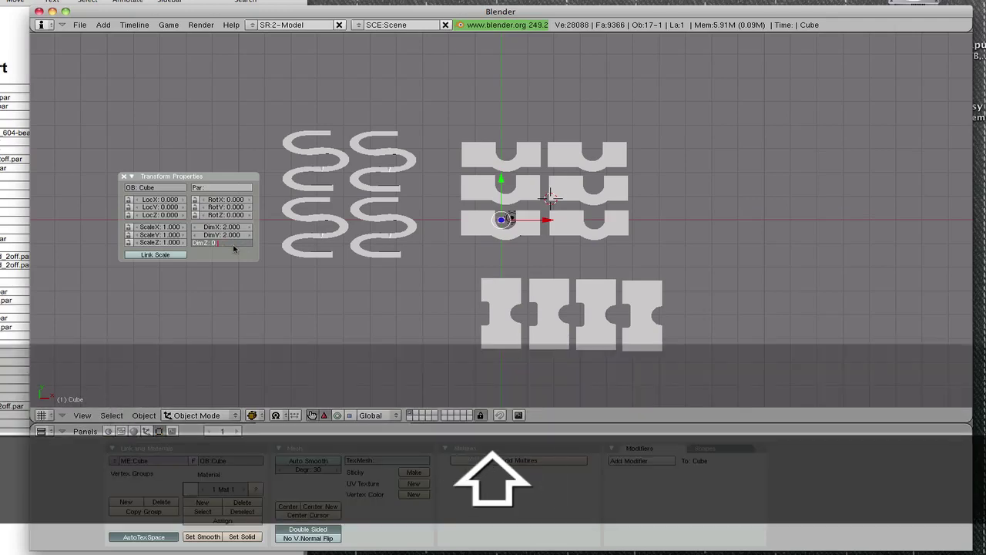
pyautogui.write('.05')
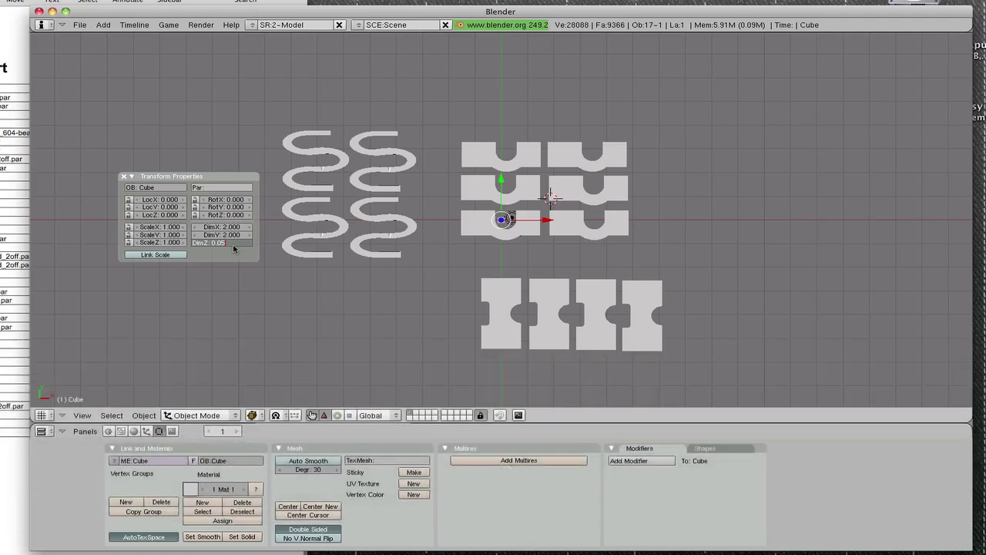
pyautogui.press('Return')
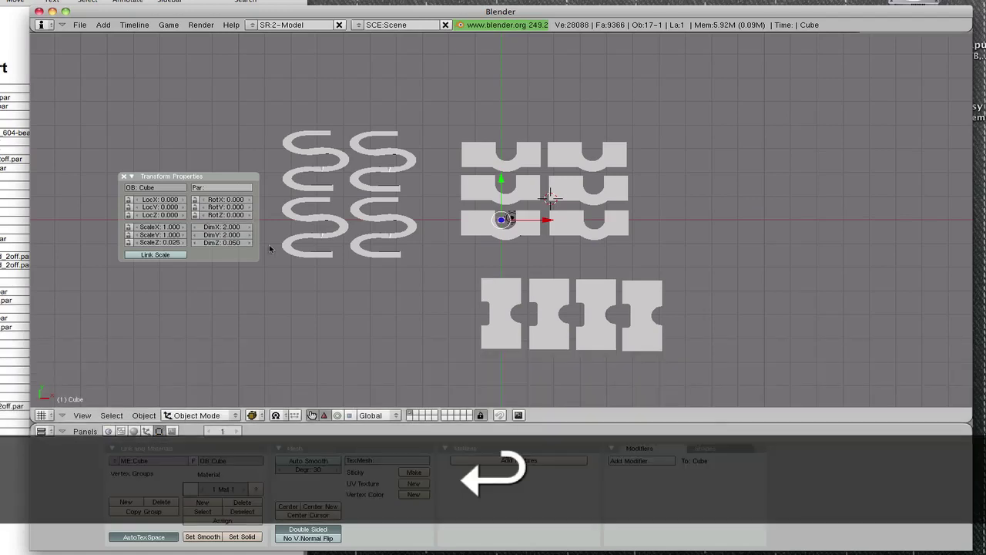
# - Set the cube's Y and X dimensions to 170 each
pyautogui.click(232, 235)
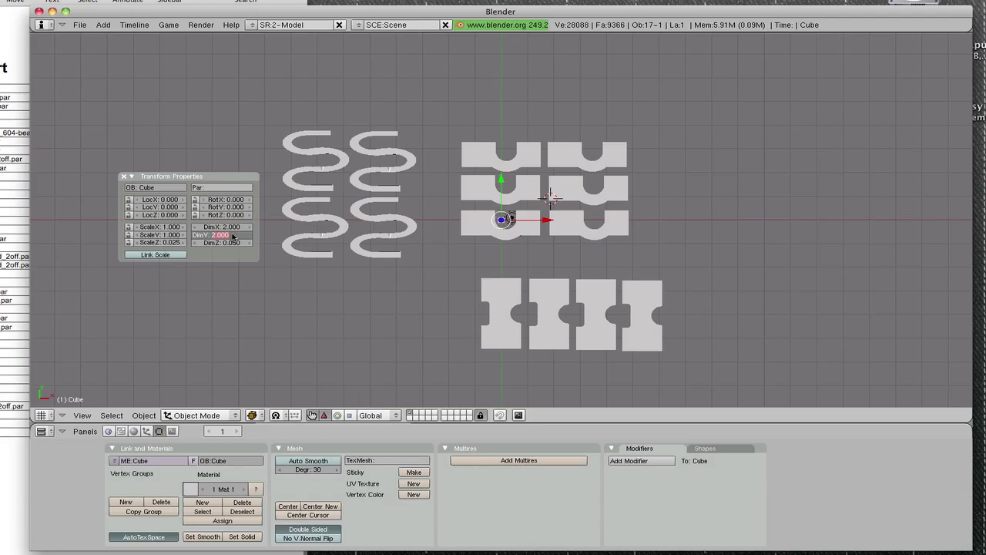
pyautogui.write('167')
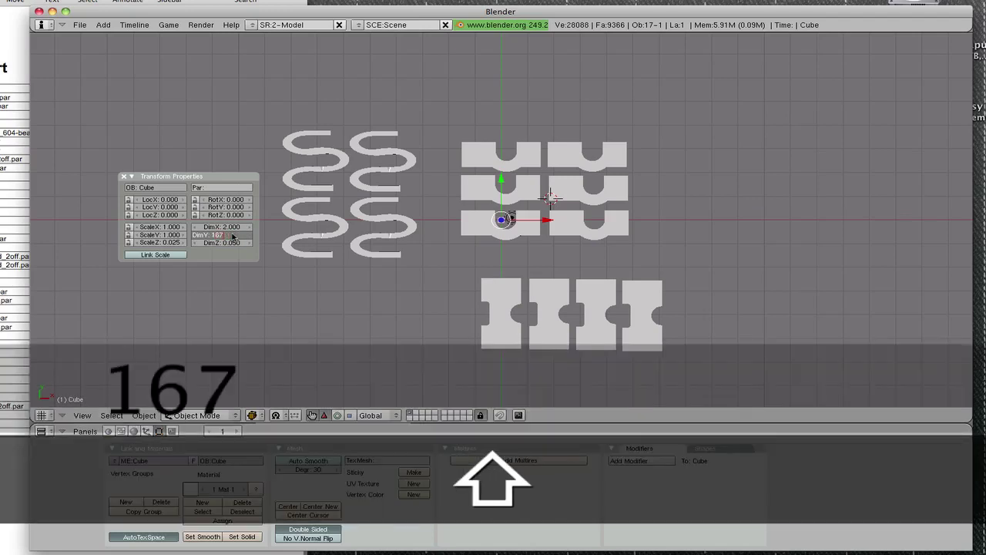
pyautogui.press('BackSpace')
pyautogui.press('BackSpace')
pyautogui.write('7')
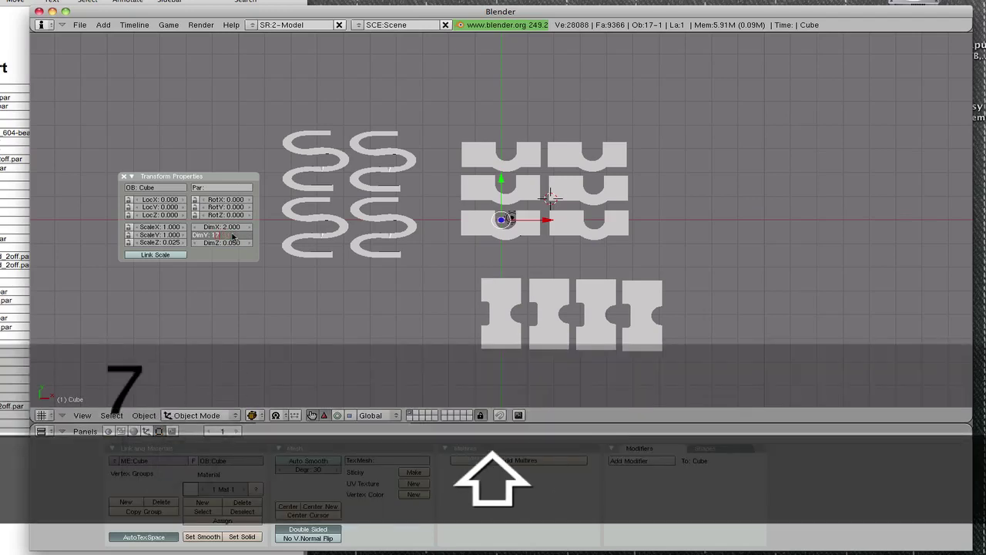
pyautogui.write('0')
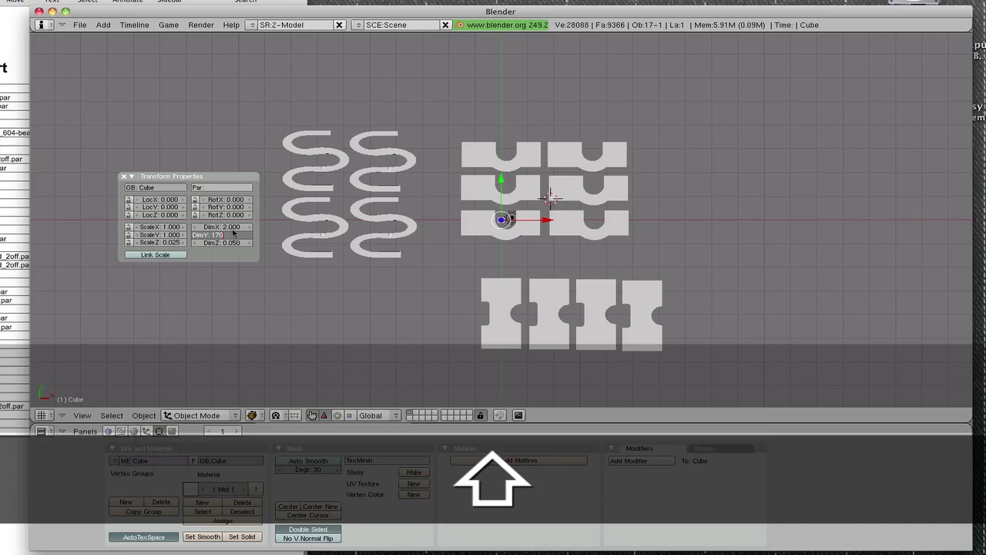
pyautogui.click(224, 228)
pyautogui.write('1')
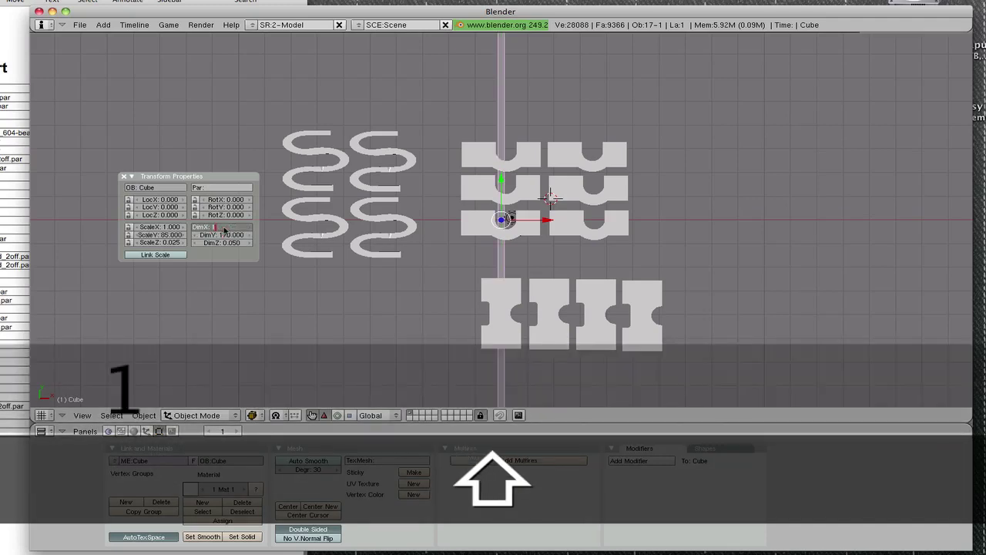
pyautogui.write('70')
pyautogui.press('Return')
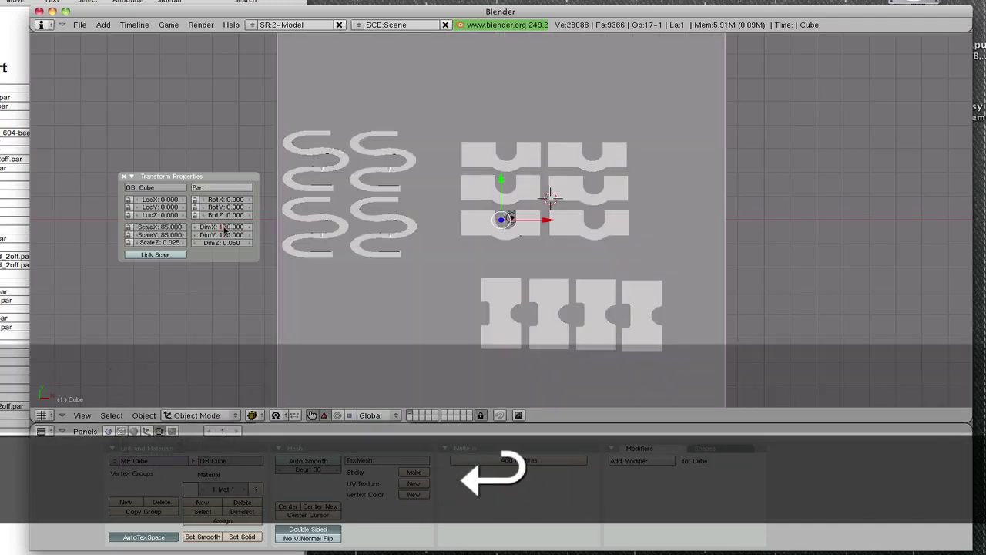
# - Zoom out and orbit to a tilted perspective showing the plate and all parts
pyautogui.scroll(-2, 390, 208)
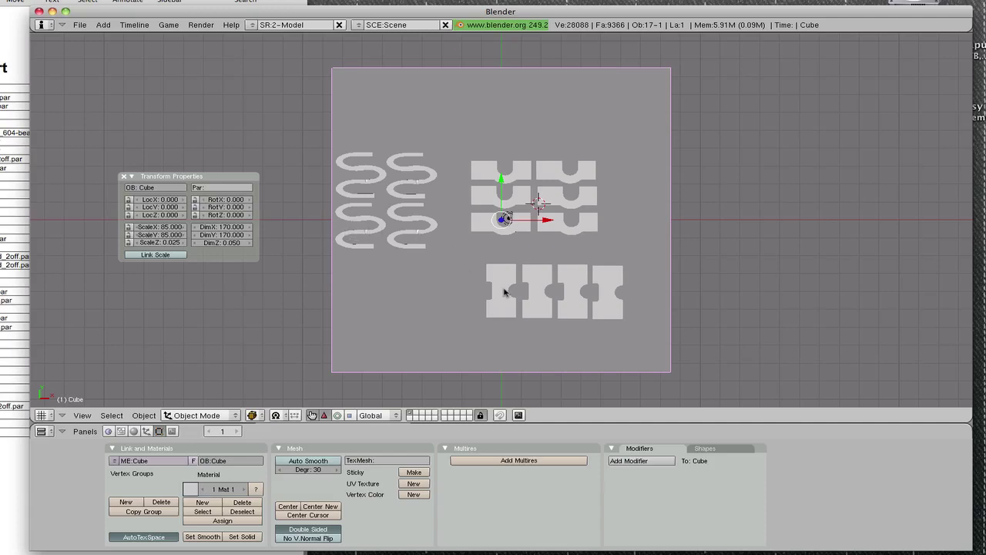
pyautogui.keyDown('alt'); pyautogui.moveTo(505, 291); pyautogui.dragTo(502, 271); pyautogui.keyUp('alt')
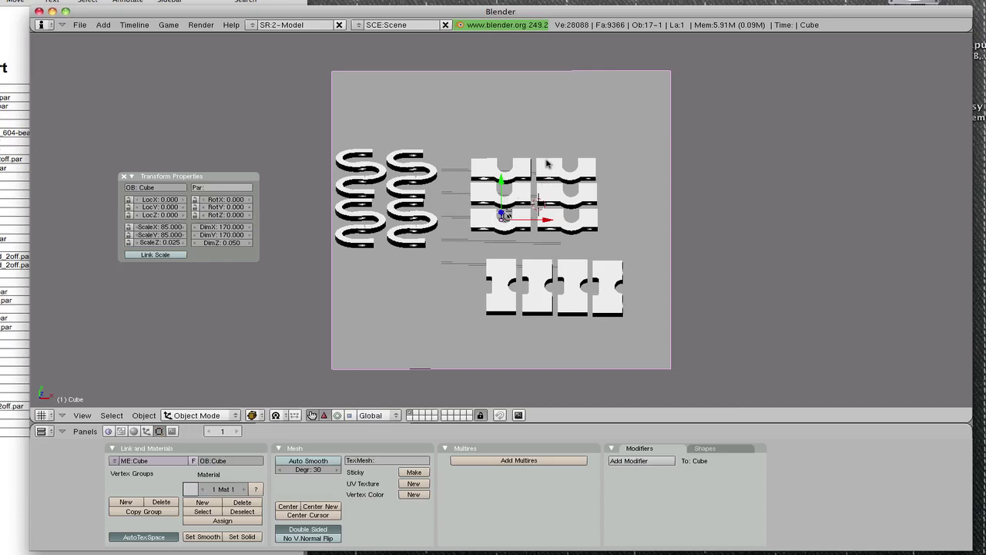
# - Raise the top-right and upper-left notched blocks, shifting the top-right one further right
pyautogui.rightClick(547, 163)
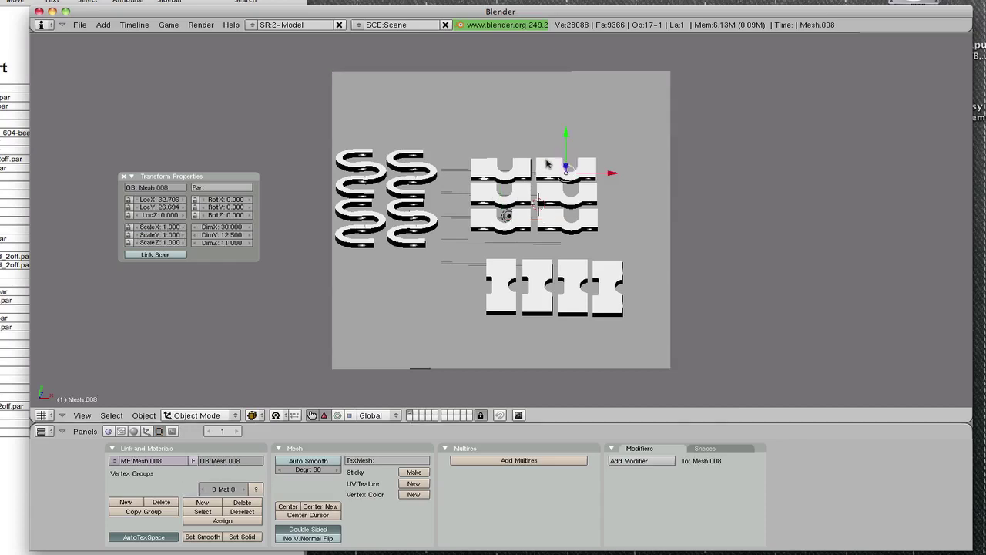
pyautogui.press('g')
pyautogui.press('y')
pyautogui.click(567, 112)
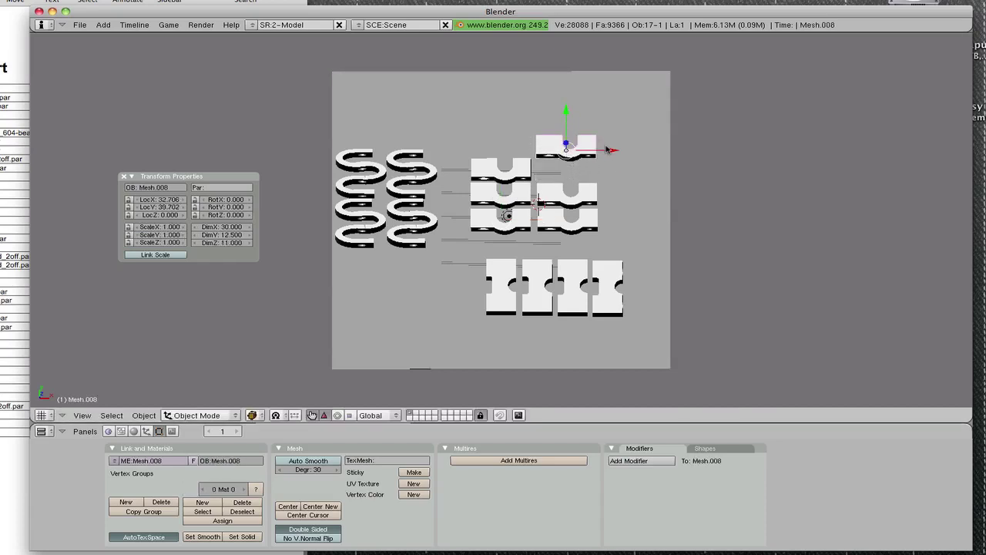
pyautogui.press('g')
pyautogui.click(616, 150)
pyautogui.rightClick(495, 174)
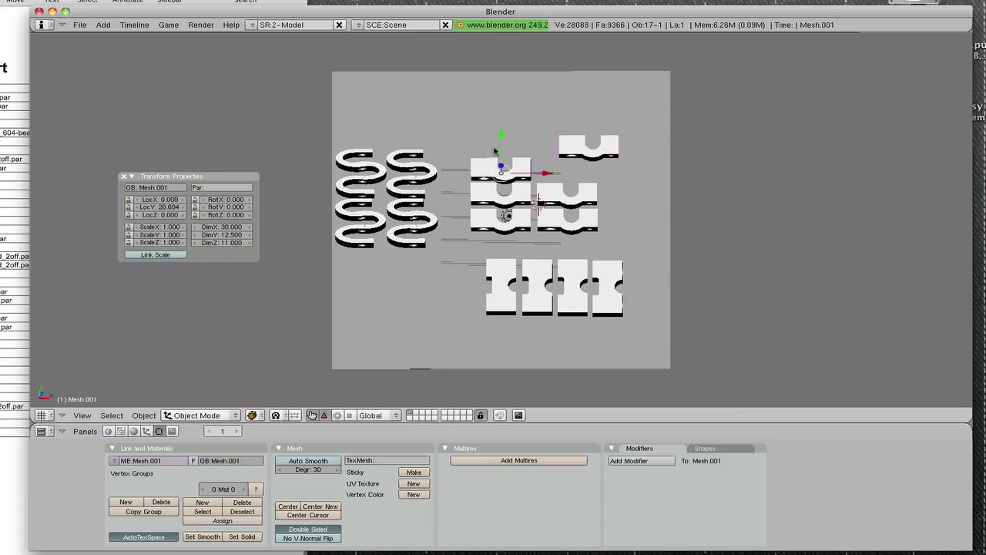
pyautogui.press('g')
pyautogui.press('y')
pyautogui.click(507, 100)
# - Duplicate the right-hand middle block and place the copy up and to the right
pyautogui.rightClick(556, 192)
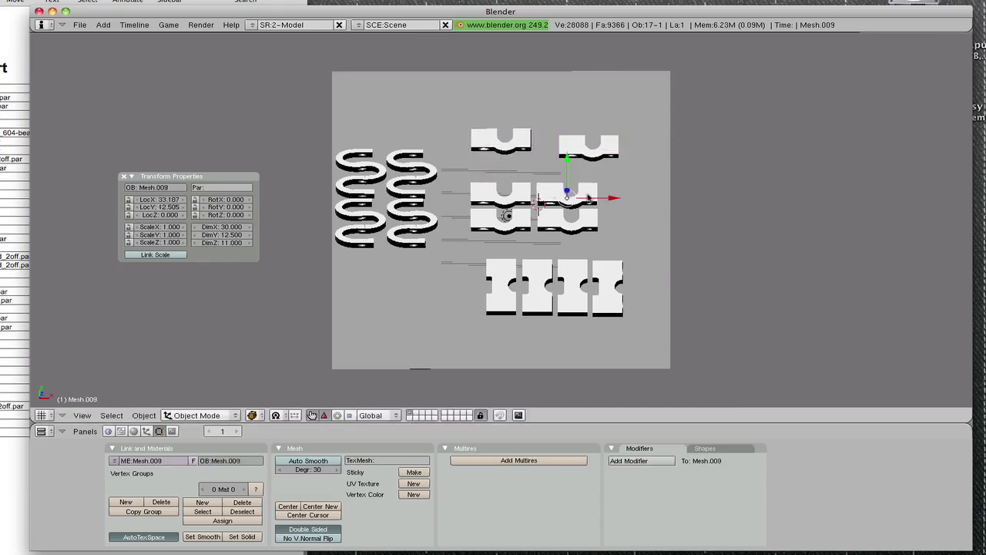
pyautogui.hotkey('shift', 'd')
pyautogui.press('x')
pyautogui.click(638, 193)
pyautogui.press('g')
pyautogui.press('y')
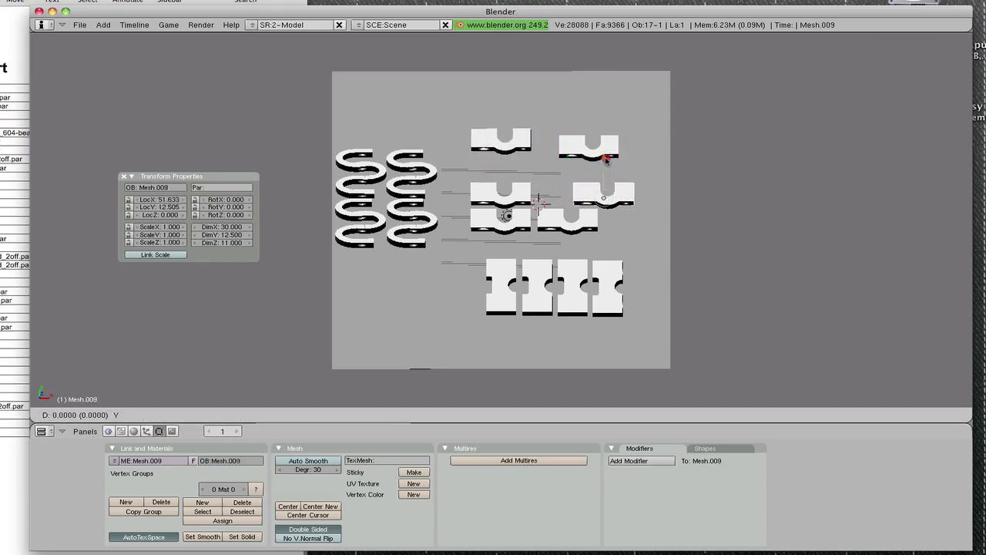
pyautogui.click(610, 142)
# - Move the middle-left notched block up and over to the right
pyautogui.rightClick(501, 193)
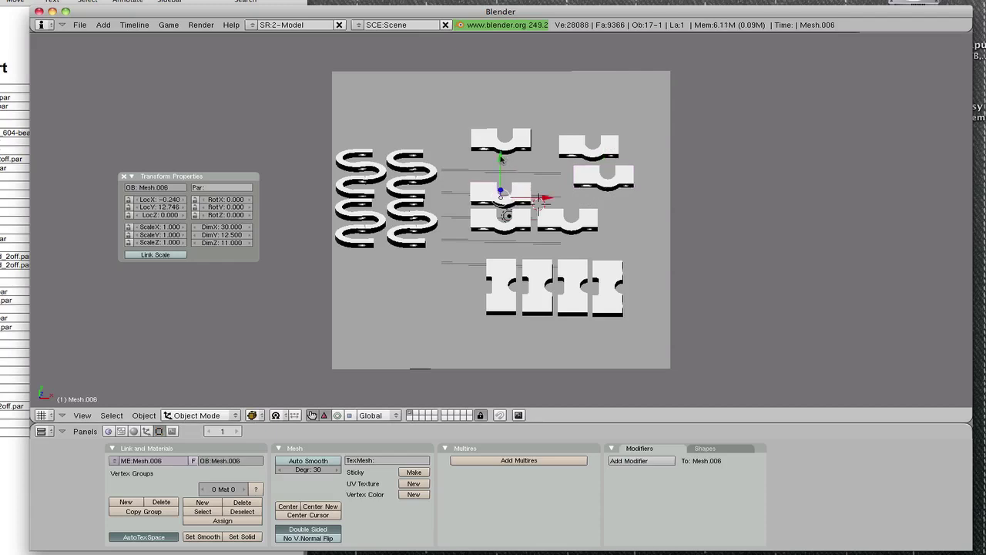
pyautogui.press('g')
pyautogui.press('y')
pyautogui.click(500, 139)
pyautogui.press('g')
pyautogui.press('x')
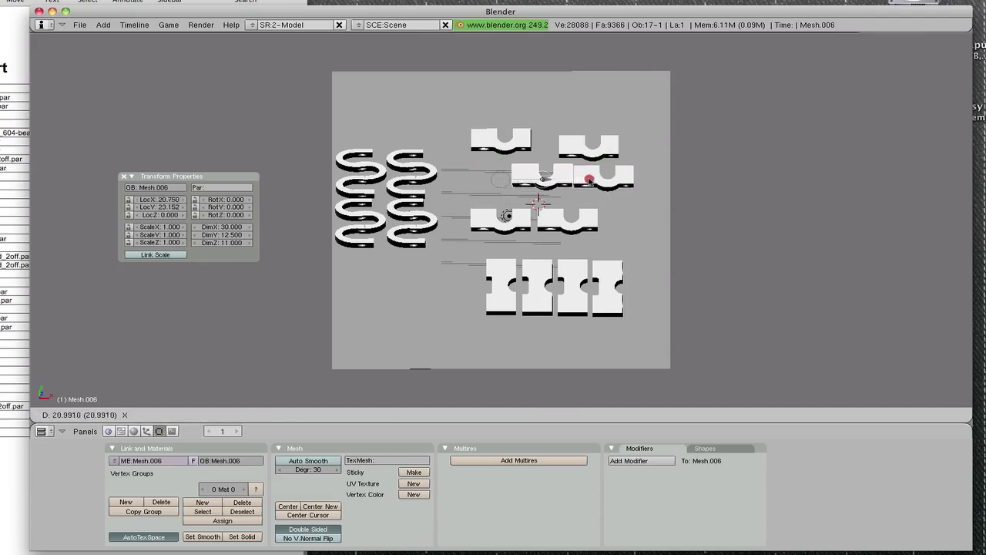
pyautogui.click(585, 180)
# - Shift the top-left notched block slightly right and a little lower
pyautogui.rightClick(515, 145)
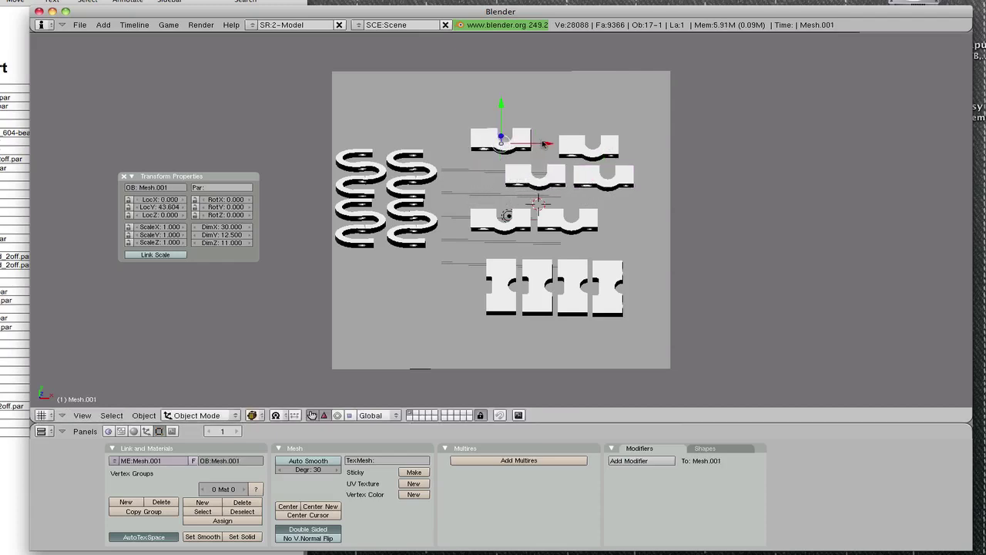
pyautogui.press('g')
pyautogui.press('x')
pyautogui.click(565, 146)
pyautogui.press('g')
pyautogui.press('y')
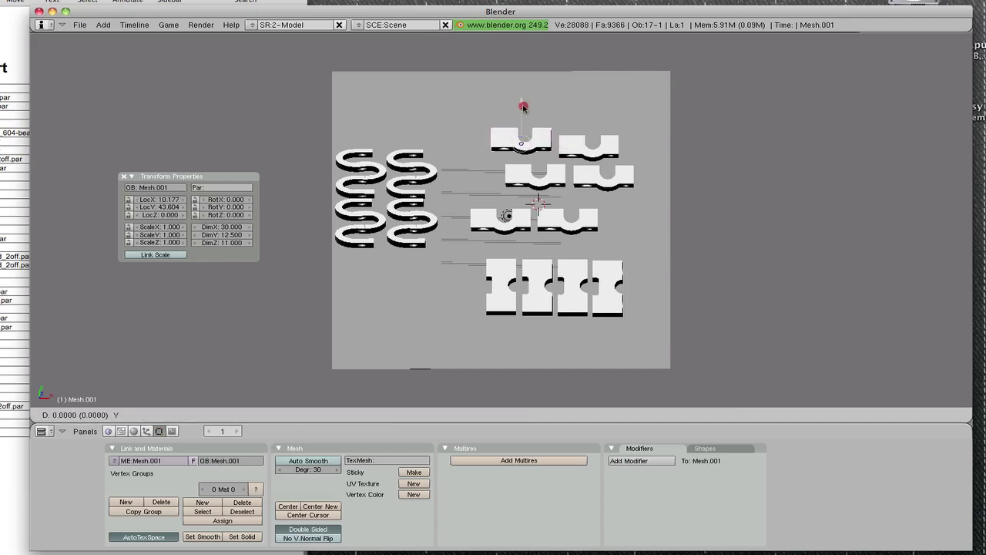
pyautogui.click(509, 187)
# - Duplicate three selected middle pieces and offset the copies to the right along X
pyautogui.rightClick(512, 225)
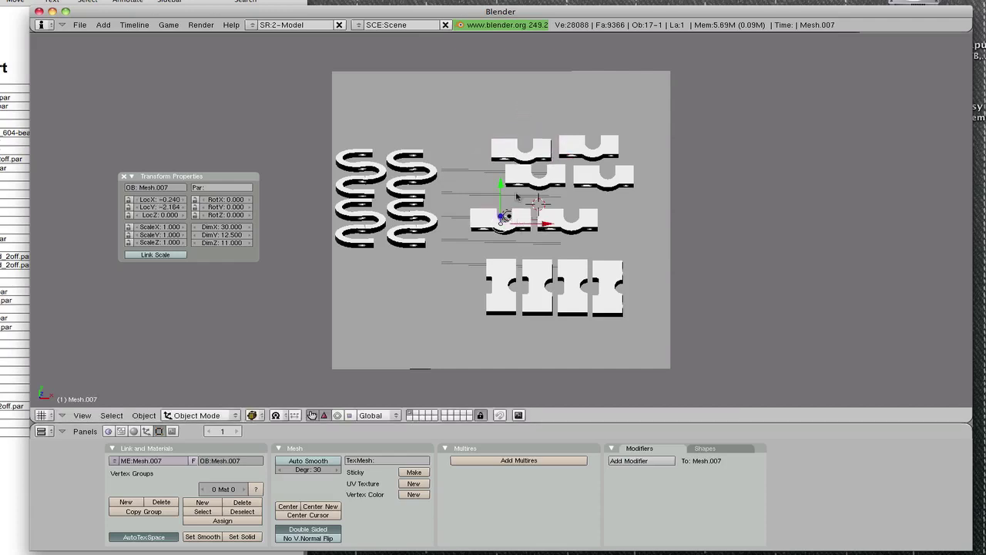
pyautogui.press('shift')
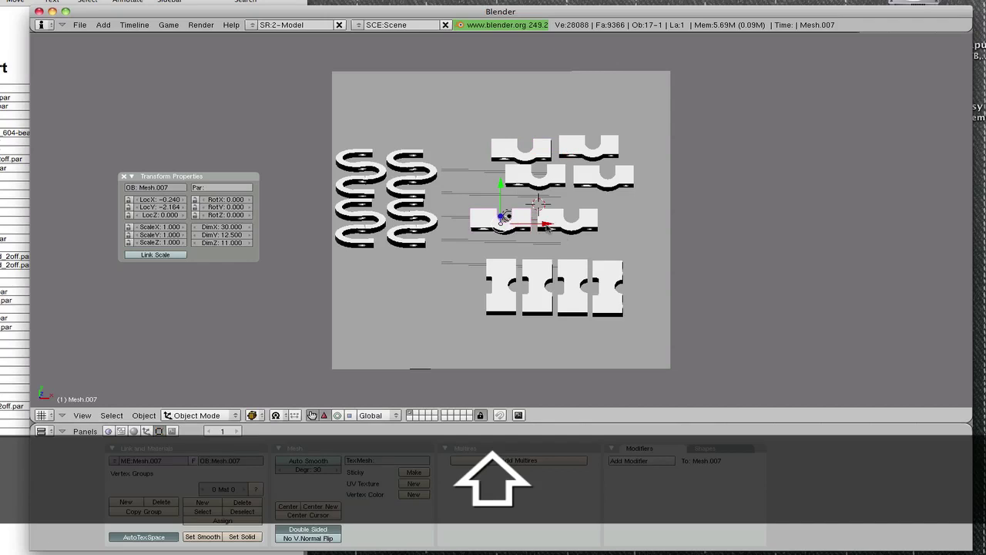
pyautogui.keyDown('shift'); pyautogui.rightClick(555, 220); pyautogui.keyUp('shift')
pyautogui.keyDown('shift'); pyautogui.rightClick(554, 178); pyautogui.keyUp('shift')
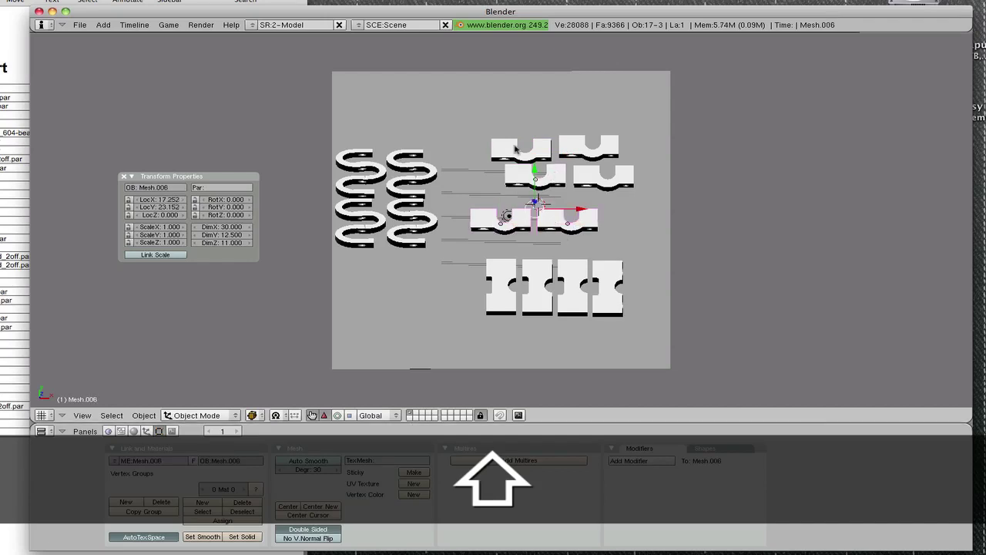
pyautogui.hotkey('shift', 'd')
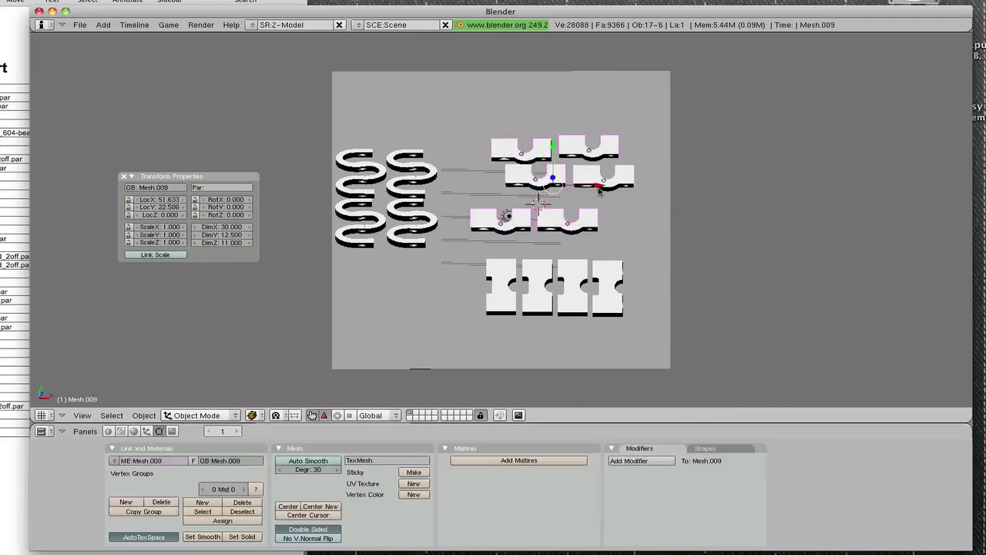
pyautogui.press('x')
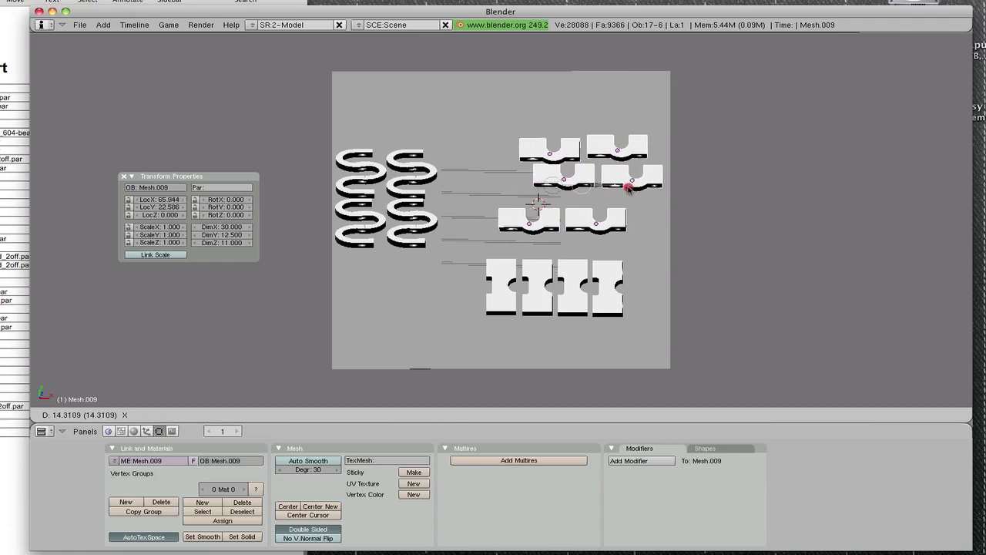
pyautogui.click(635, 200)
# - Slide the two middle-row pieces to the right
pyautogui.rightClick(613, 221)
pyautogui.moveTo(639, 220); pyautogui.dragTo(666, 221)
pyautogui.rightClick(557, 222)
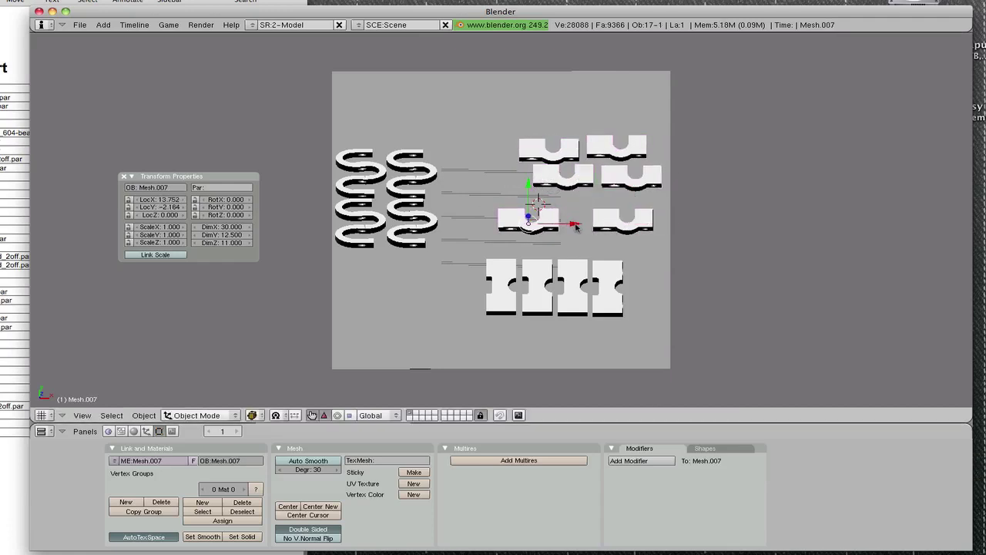
pyautogui.moveTo(576, 226); pyautogui.dragTo(603, 226)
# - Move the four spring pieces right and up toward the blocks
pyautogui.rightClick(393, 166)
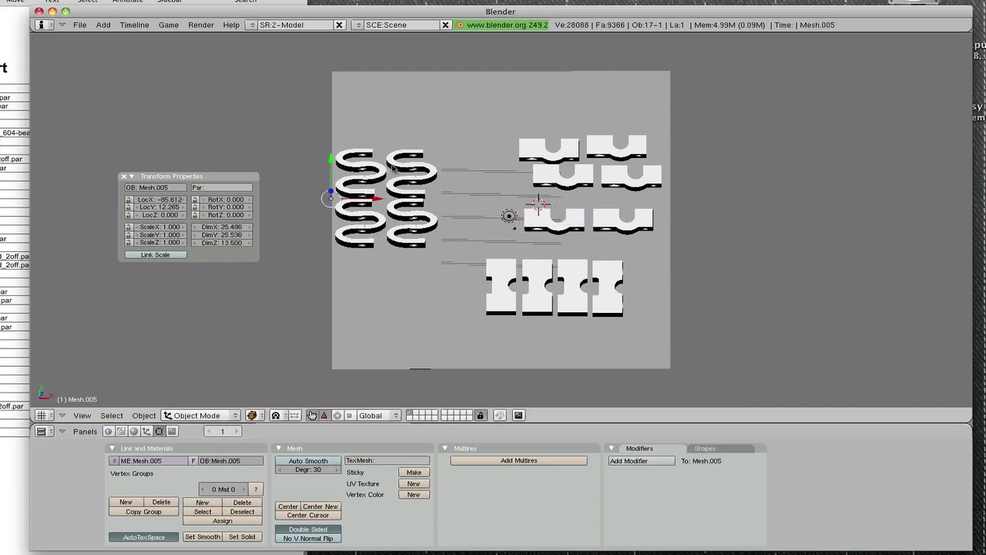
pyautogui.keyDown('shift'); pyautogui.rightClick(399, 170); pyautogui.keyUp('shift')
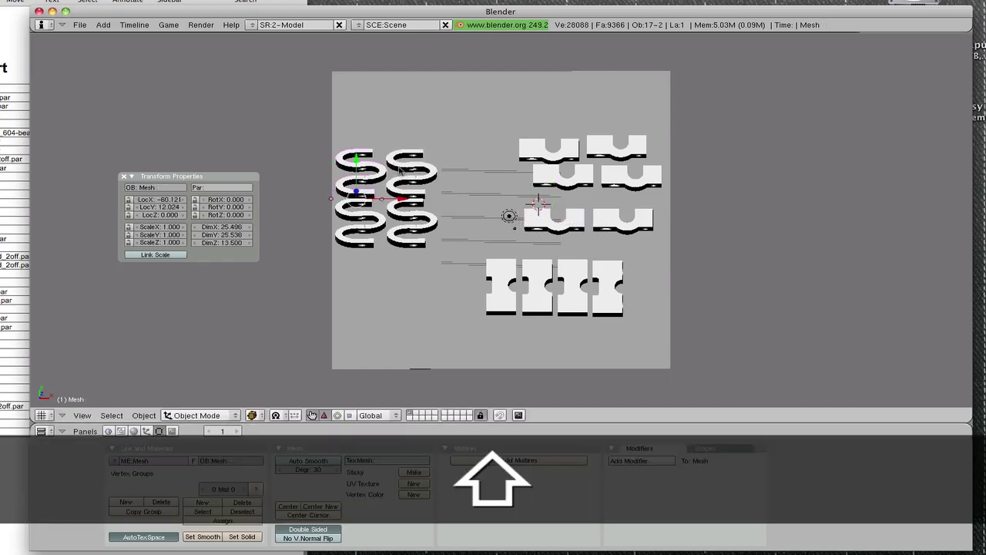
pyautogui.keyDown('shift'); pyautogui.rightClick(354, 209); pyautogui.keyUp('shift')
pyautogui.keyDown('shift'); pyautogui.rightClick(398, 226); pyautogui.keyUp('shift')
pyautogui.moveTo(399, 226); pyautogui.dragTo(494, 224)
pyautogui.moveTo(435, 183); pyautogui.dragTo(436, 171)
pyautogui.moveTo(485, 210); pyautogui.dragTo(476, 209)
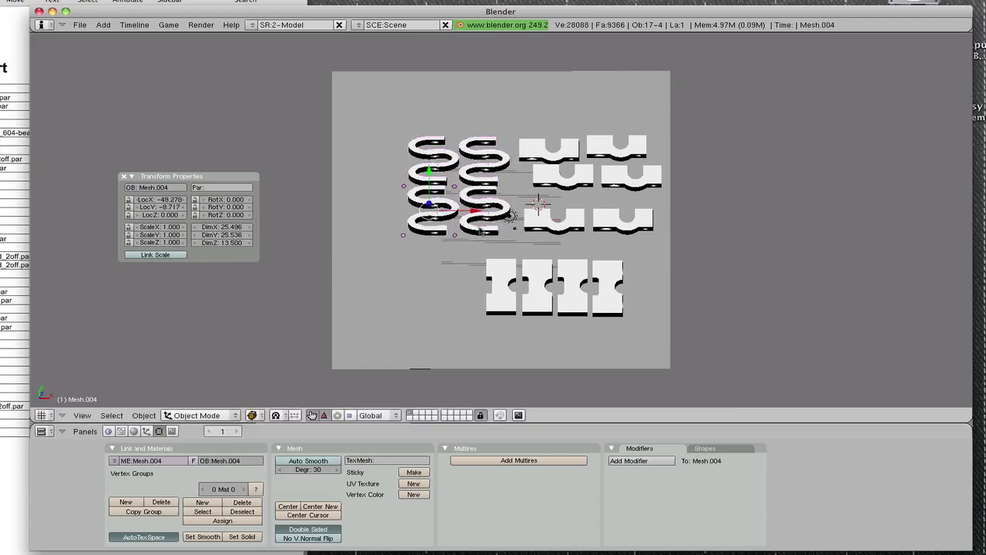
# - Shift the springs together with the four bottom blocks slightly
pyautogui.keyDown('shift'); pyautogui.rightClick(502, 287); pyautogui.keyUp('shift')
pyautogui.keyDown('shift'); pyautogui.rightClick(543, 282); pyautogui.keyUp('shift')
pyautogui.keyDown('shift'); pyautogui.rightClick(576, 272); pyautogui.keyUp('shift')
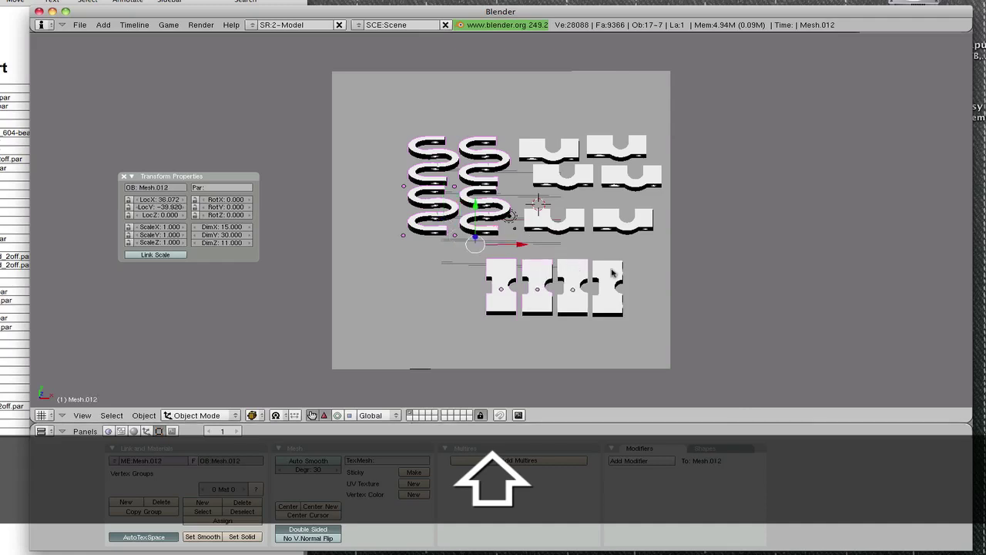
pyautogui.keyDown('shift'); pyautogui.rightClick(614, 273); pyautogui.keyUp('shift')
pyautogui.moveTo(537, 250); pyautogui.dragTo(519, 262)
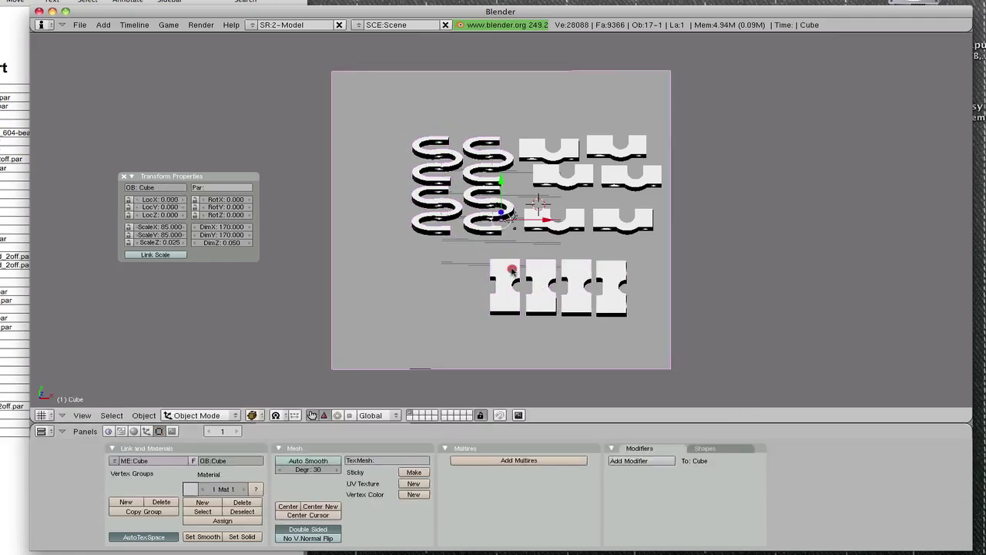
# - Move the four bottom blocks up, closer to the rest of the group
pyautogui.rightClick(510, 271)
pyautogui.keyDown('shift'); pyautogui.rightClick(540, 270); pyautogui.keyUp('shift')
pyautogui.keyDown('shift'); pyautogui.rightClick(576, 269); pyautogui.keyUp('shift')
pyautogui.keyDown('shift'); pyautogui.rightClick(609, 270); pyautogui.keyUp('shift')
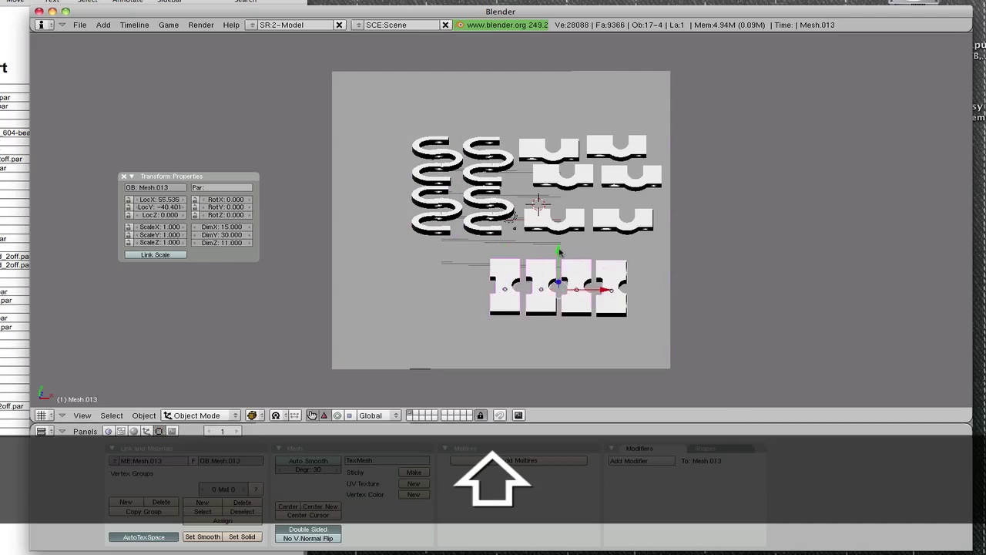
pyautogui.moveTo(559, 252); pyautogui.dragTo(560, 272)
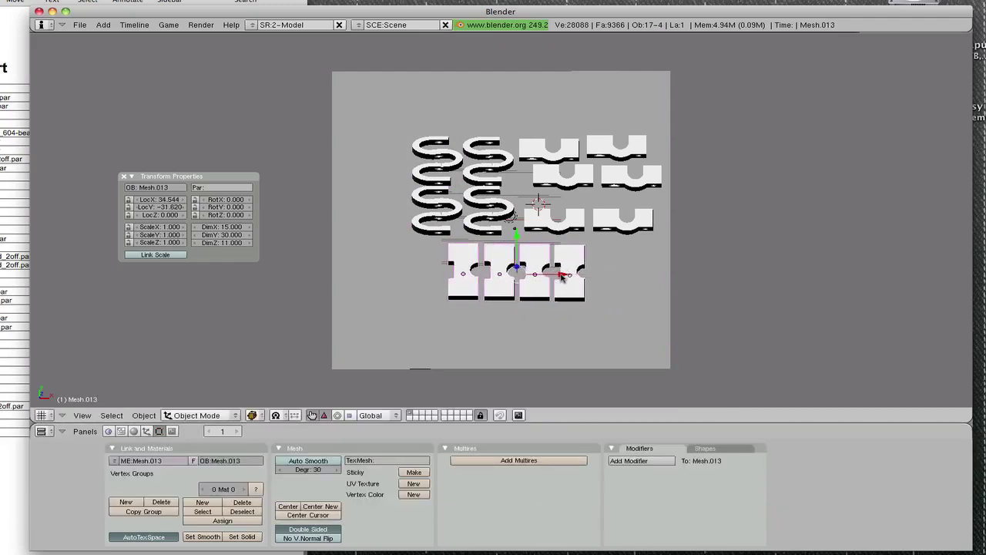
# - Tuck the upper middle, right-hand middle and top-right pieces tighter into the group
pyautogui.rightClick(559, 177)
pyautogui.moveTo(608, 182); pyautogui.dragTo(595, 183)
pyautogui.rightClick(608, 177)
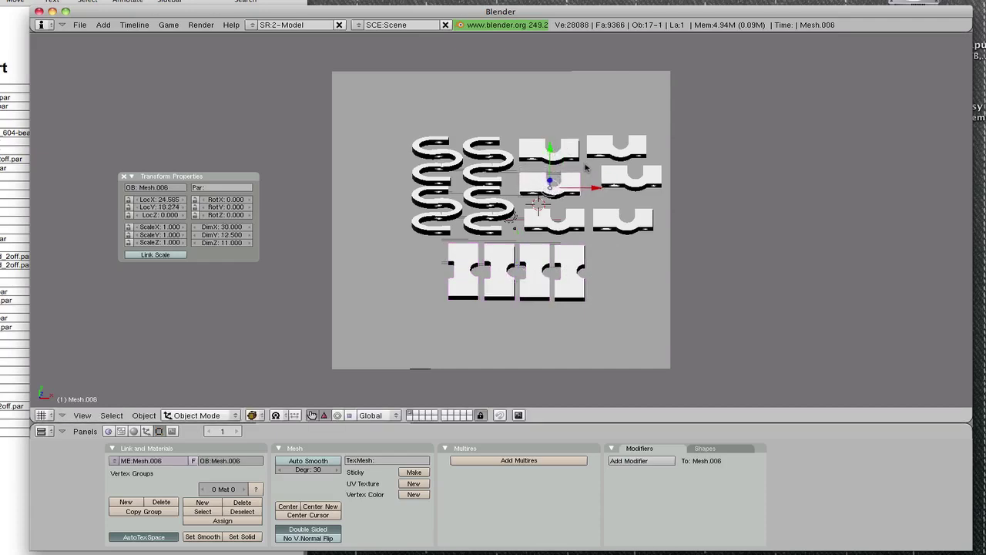
pyautogui.moveTo(633, 148); pyautogui.dragTo(637, 164)
pyautogui.moveTo(678, 192); pyautogui.dragTo(669, 192)
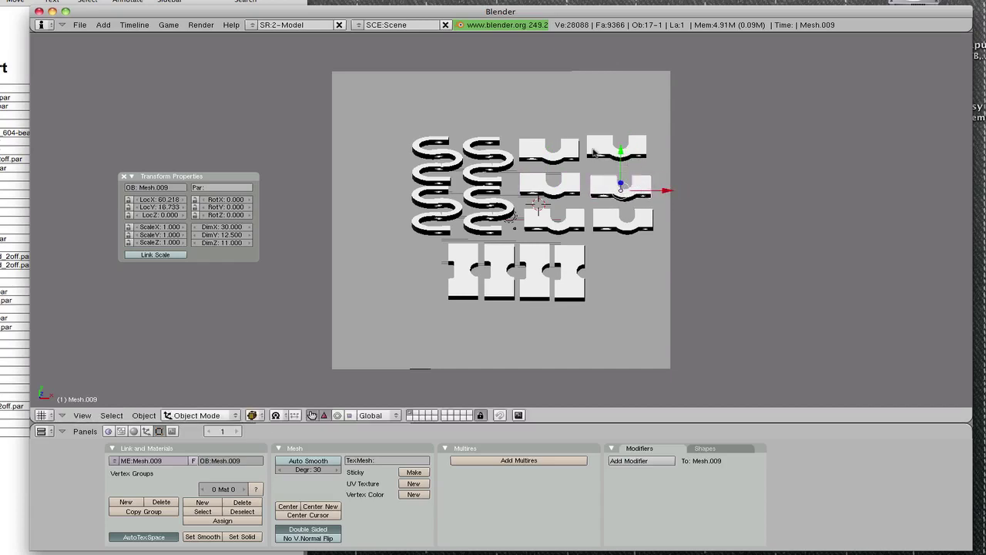
pyautogui.rightClick(594, 151)
pyautogui.moveTo(616, 114); pyautogui.dragTo(616, 124)
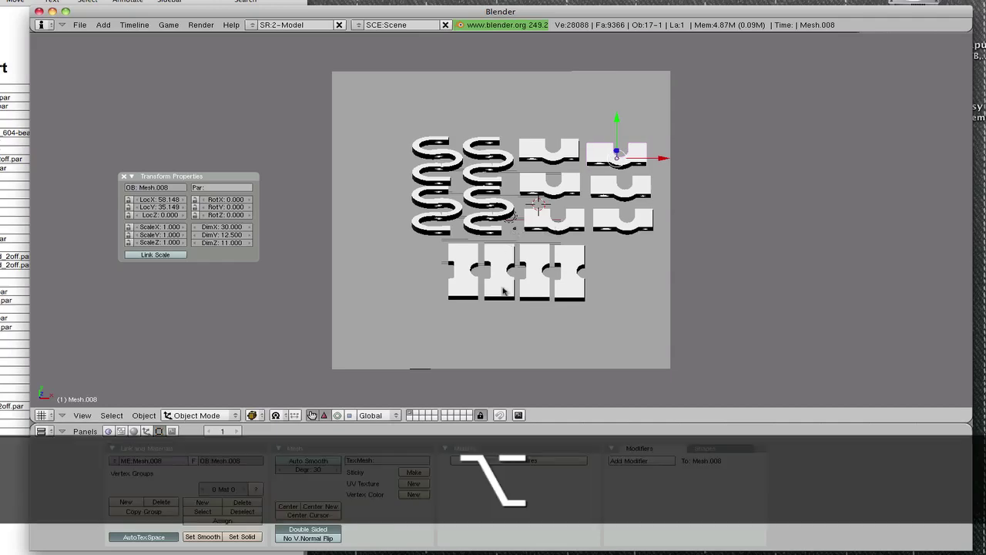
pyautogui.keyDown('alt'); pyautogui.moveTo(563, 332); pyautogui.dragTo(389, 223); pyautogui.keyUp('alt')
# - Select the 170×170 plate and set its LocZ to 0.025
pyautogui.rightClick(362, 279)
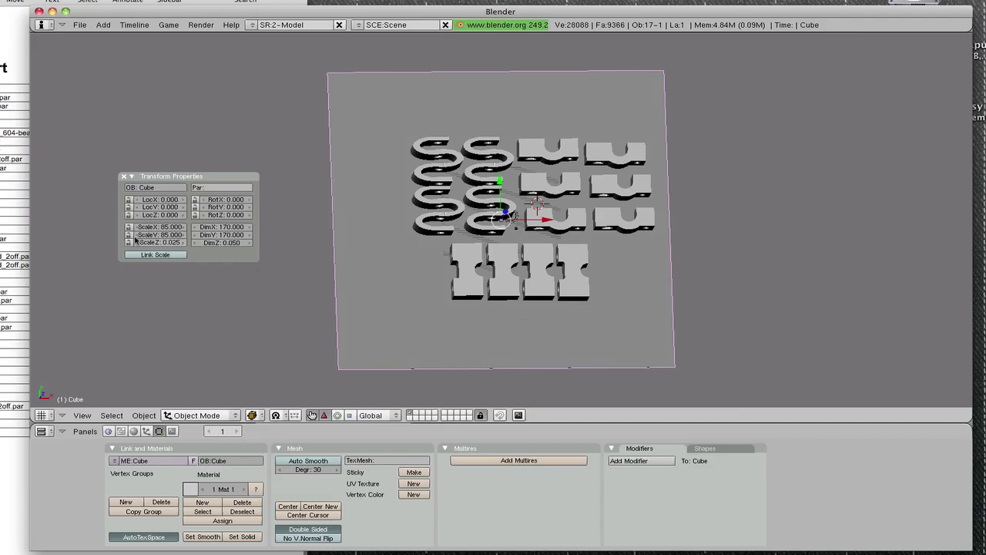
pyautogui.click(167, 215)
pyautogui.write('0.0')
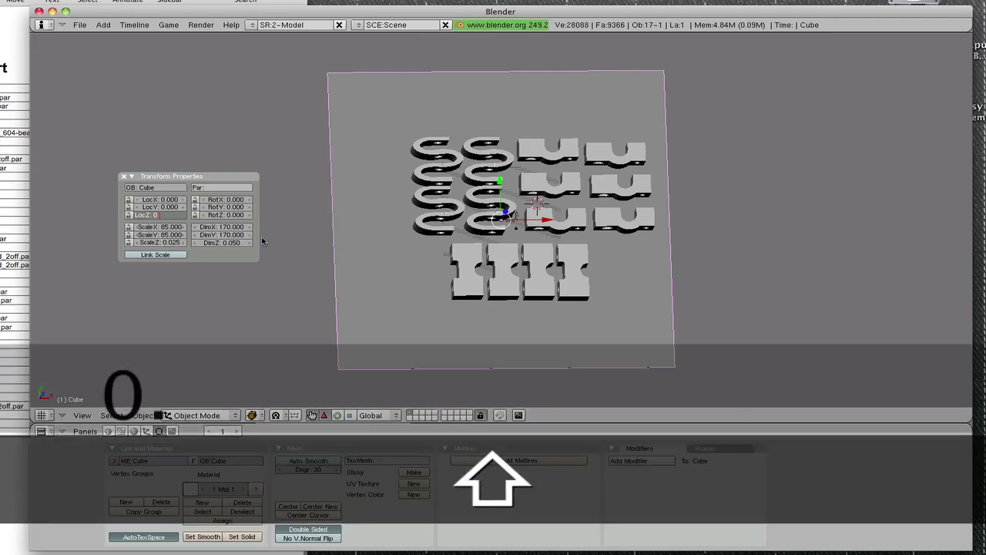
pyautogui.write('25')
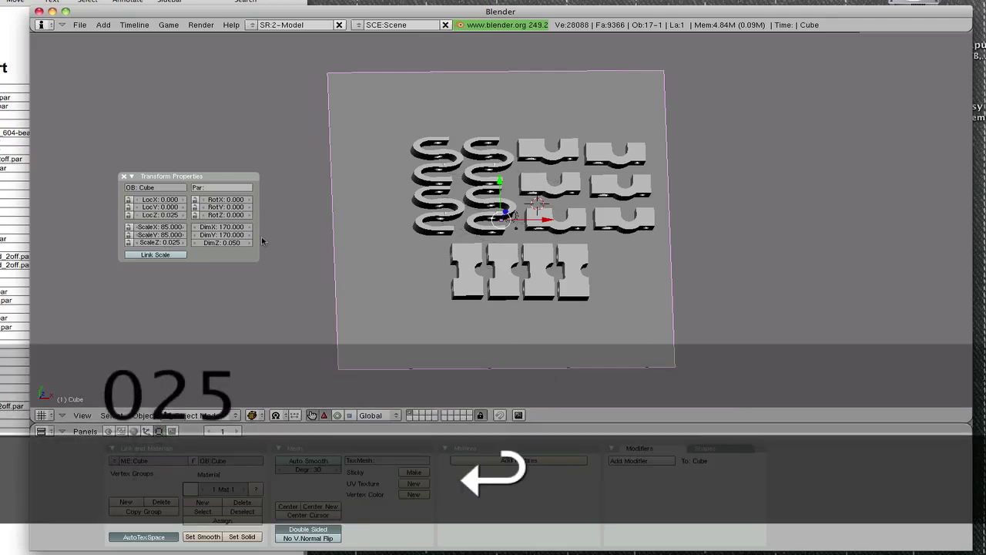
pyautogui.press('Return')
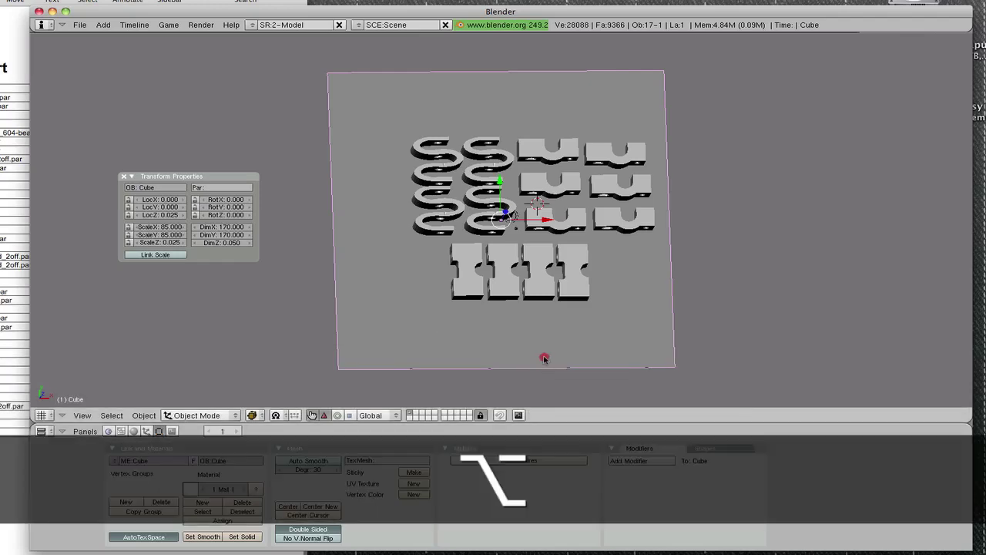
pyautogui.keyDown('alt'); pyautogui.moveTo(540, 359); pyautogui.dragTo(496, 315); pyautogui.keyUp('alt')
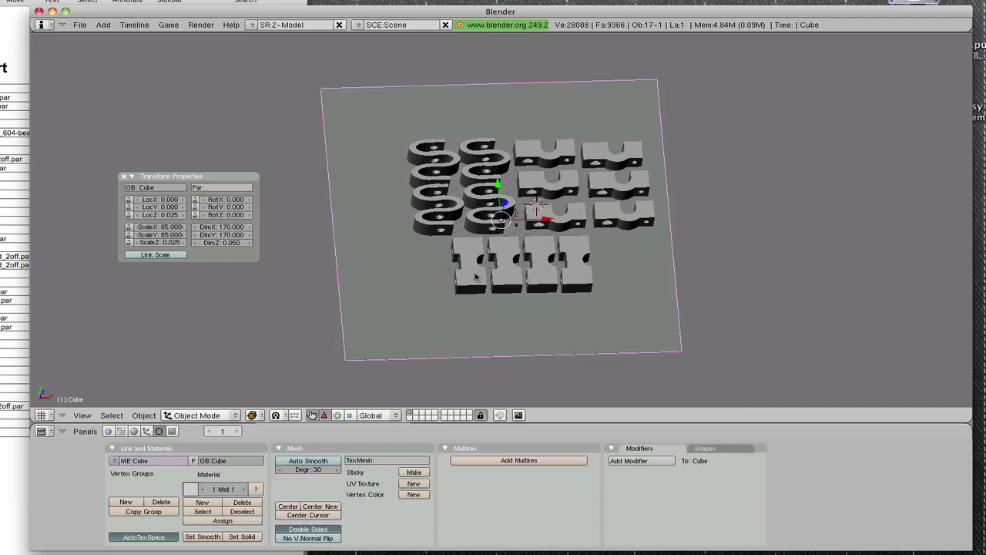
pyautogui.rightClick(475, 277)
pyautogui.rightClick(512, 287)
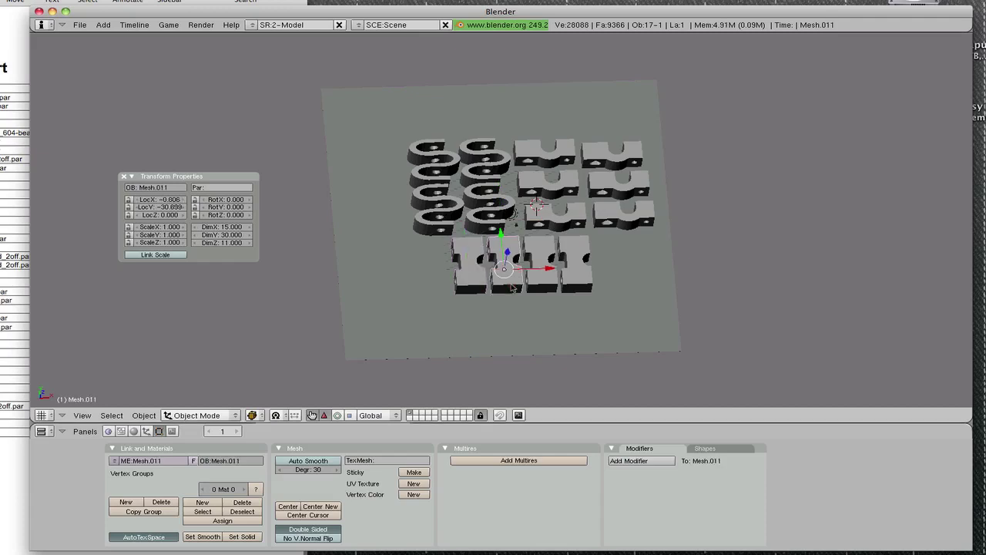
pyautogui.rightClick(581, 286)
pyautogui.rightClick(585, 284)
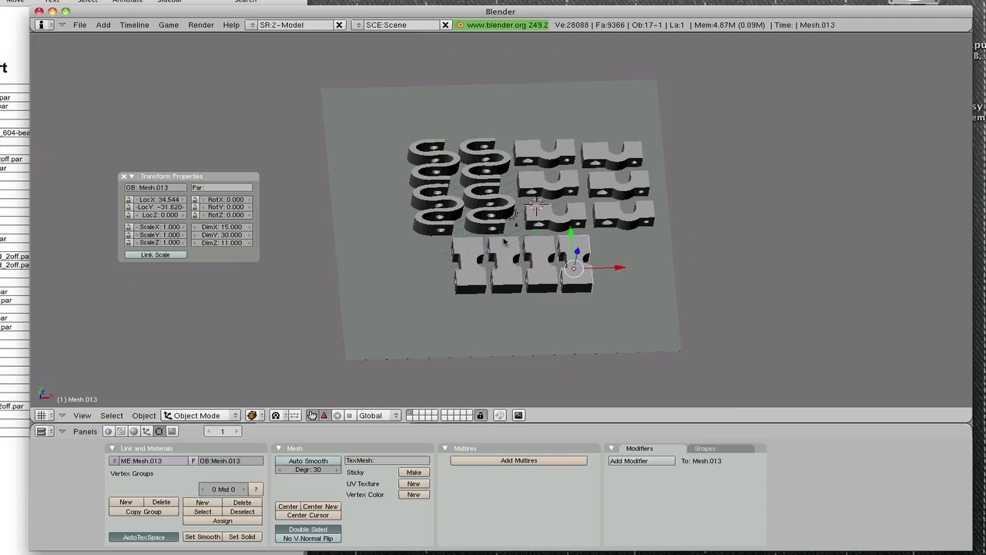
pyautogui.rightClick(460, 229)
pyautogui.rightClick(484, 211)
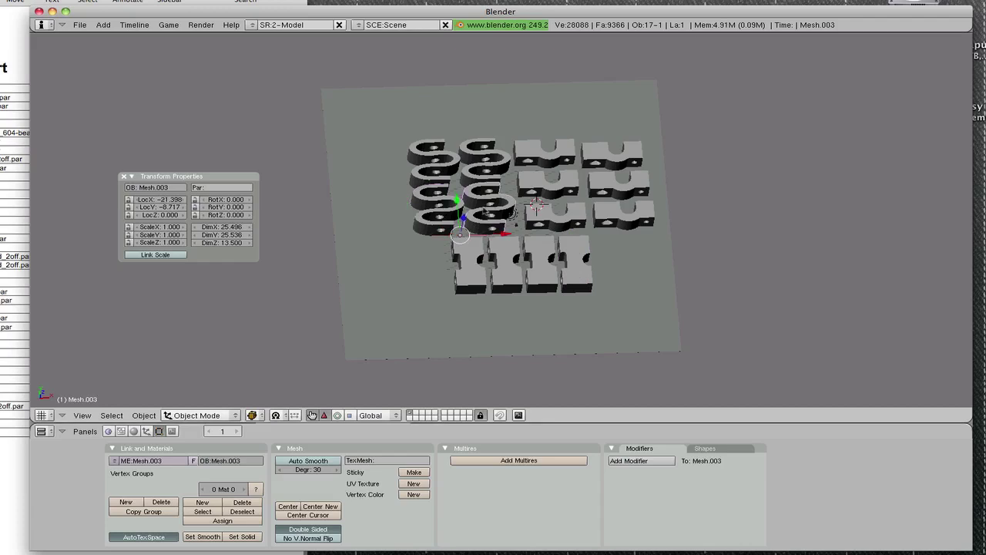
pyautogui.rightClick(560, 224)
pyautogui.rightClick(623, 224)
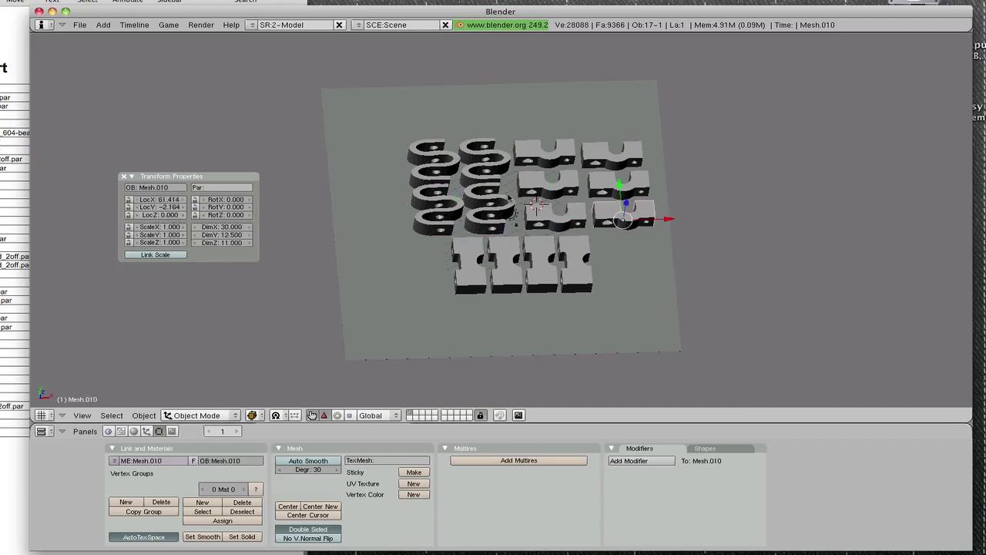
pyautogui.rightClick(527, 164)
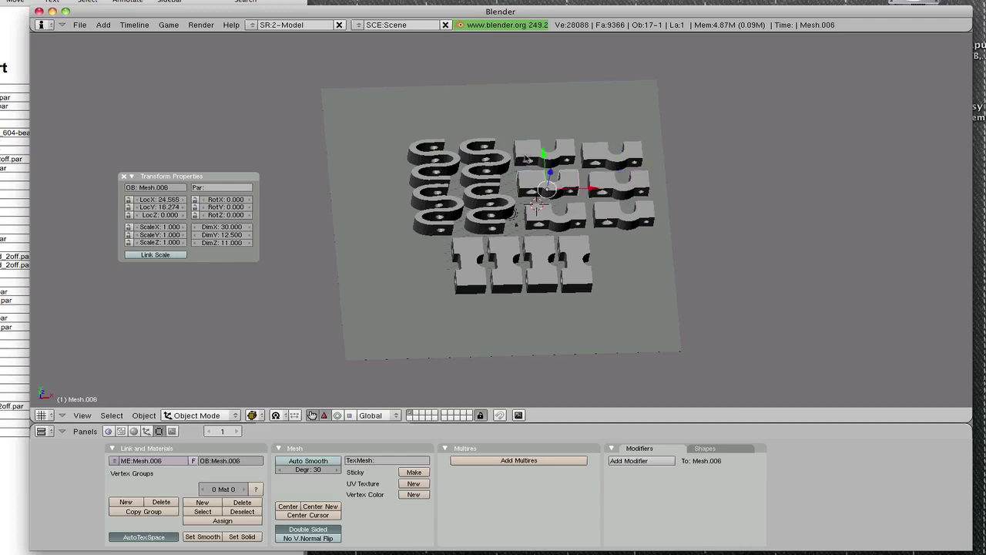
pyautogui.rightClick(528, 160)
pyautogui.rightClick(603, 157)
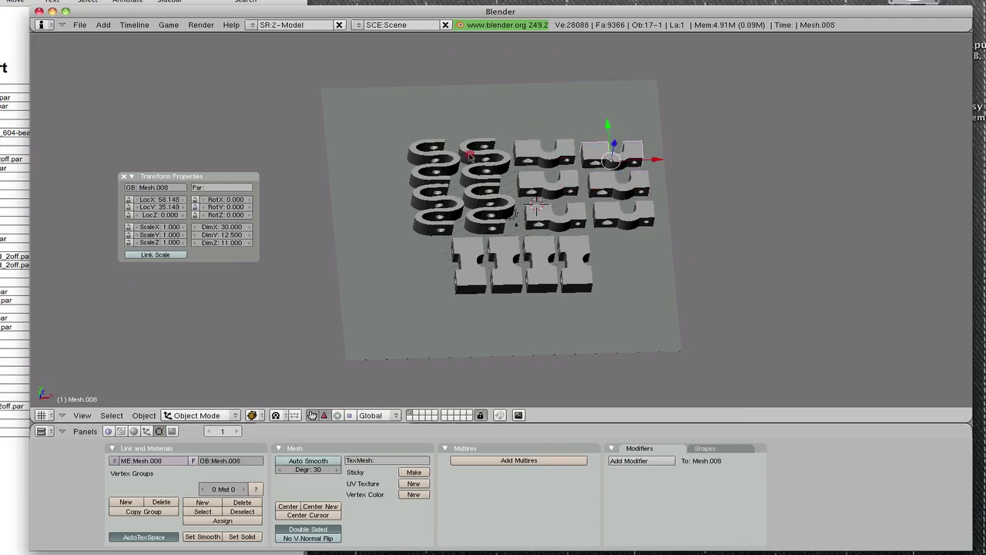
pyautogui.rightClick(466, 157)
pyautogui.rightClick(419, 159)
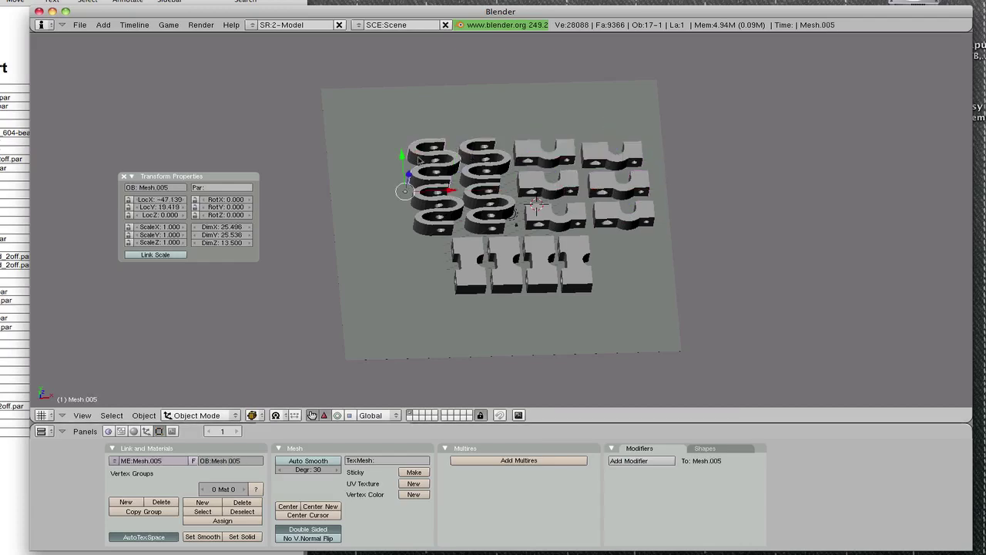
pyautogui.rightClick(481, 209)
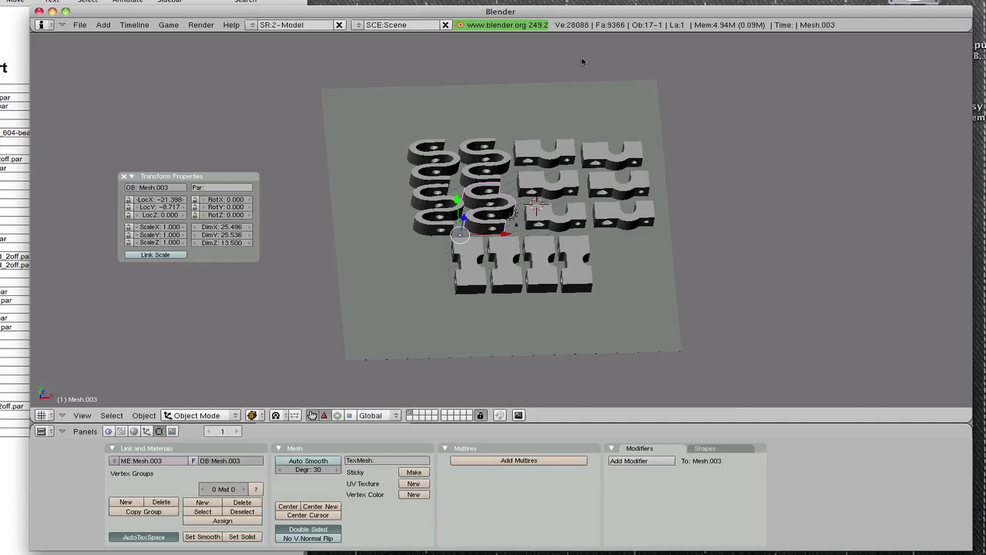
# - Select every object and merge them with Object > Join Objects into one mesh
pyautogui.press('a')
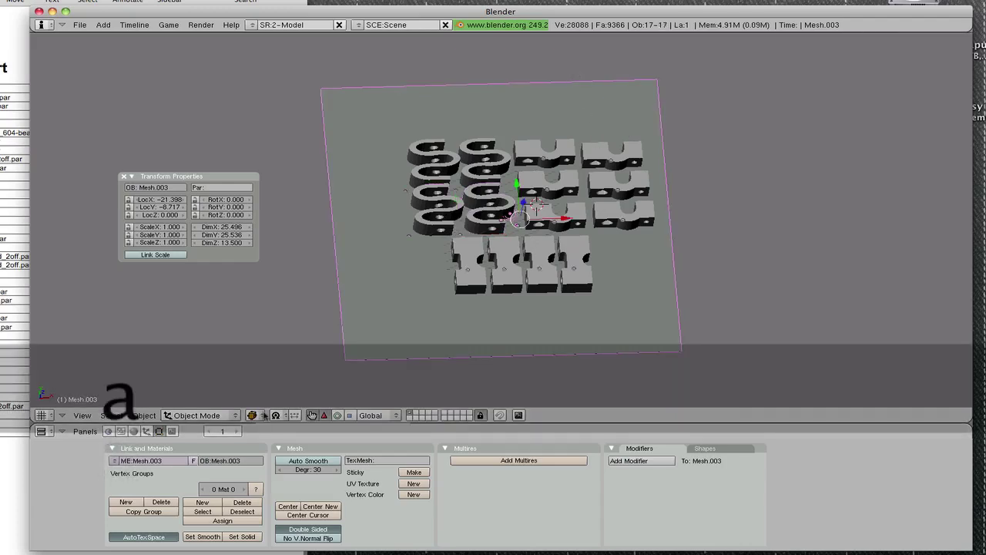
pyautogui.click(144, 416)
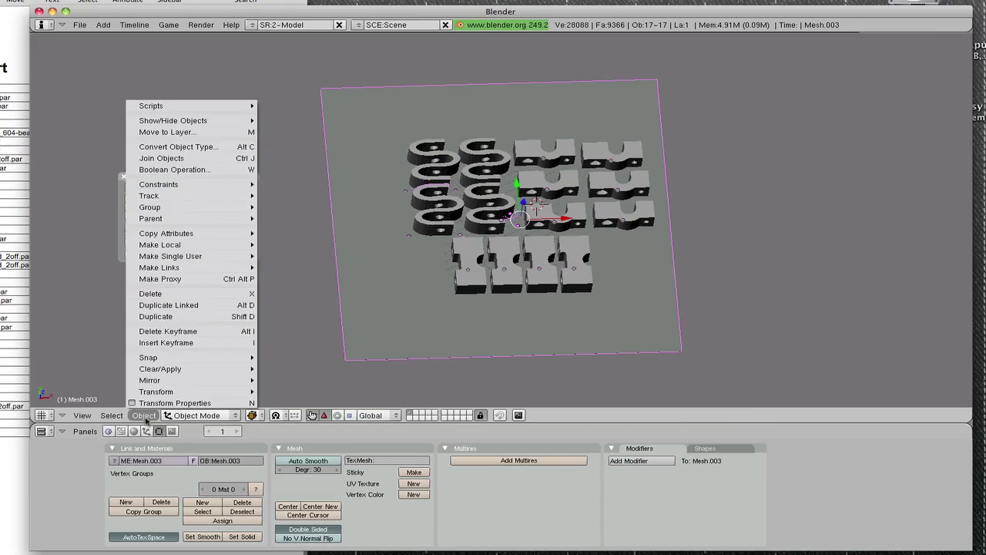
pyautogui.click(224, 158)
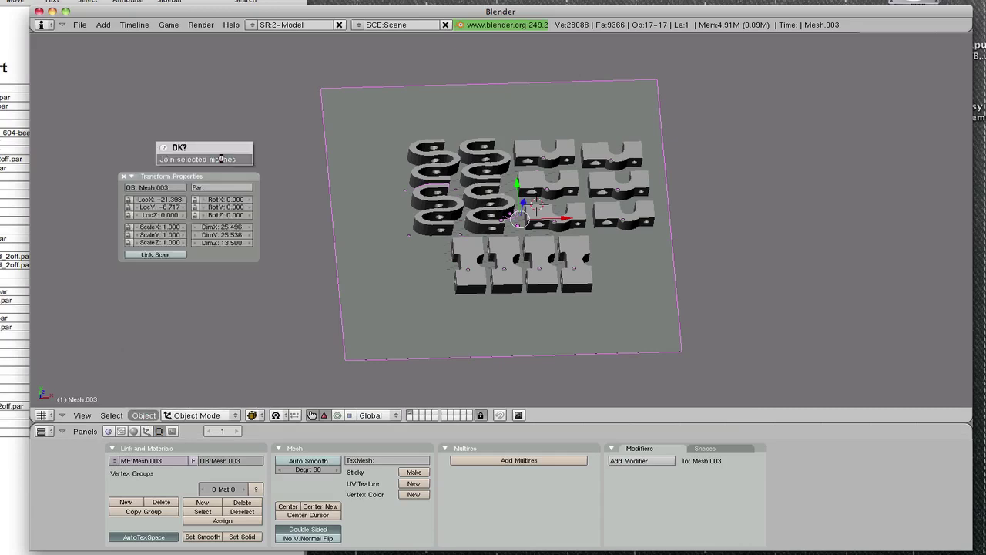
pyautogui.click(221, 159)
pyautogui.keyDown('alt'); pyautogui.moveTo(591, 310); pyautogui.dragTo(616, 330); pyautogui.keyUp('alt')
# - Start an STL export and enter the file name mendelpack.blend
pyautogui.click(87, 25)
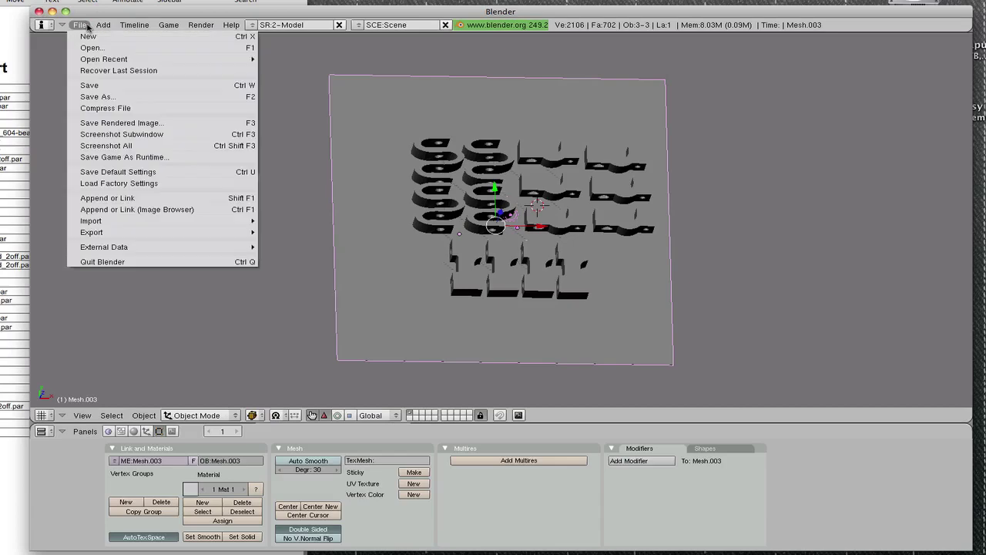
pyautogui.moveTo(160, 233)
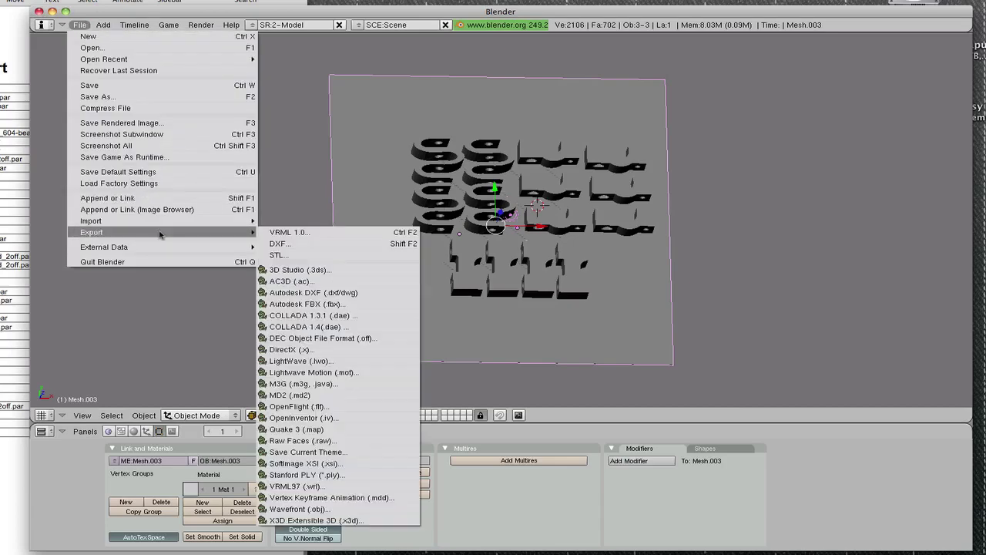
pyautogui.click(283, 256)
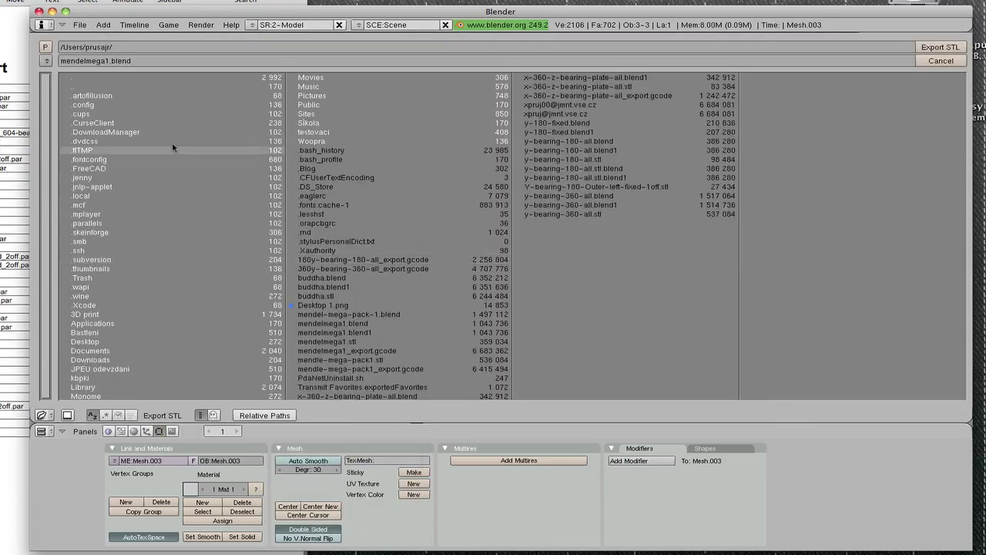
pyautogui.click(150, 65)
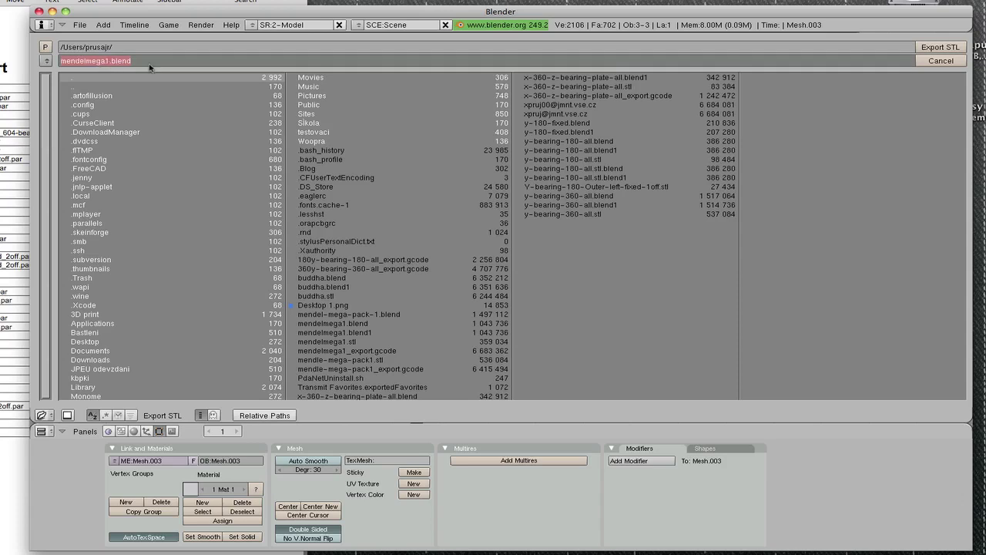
pyautogui.write('mende')
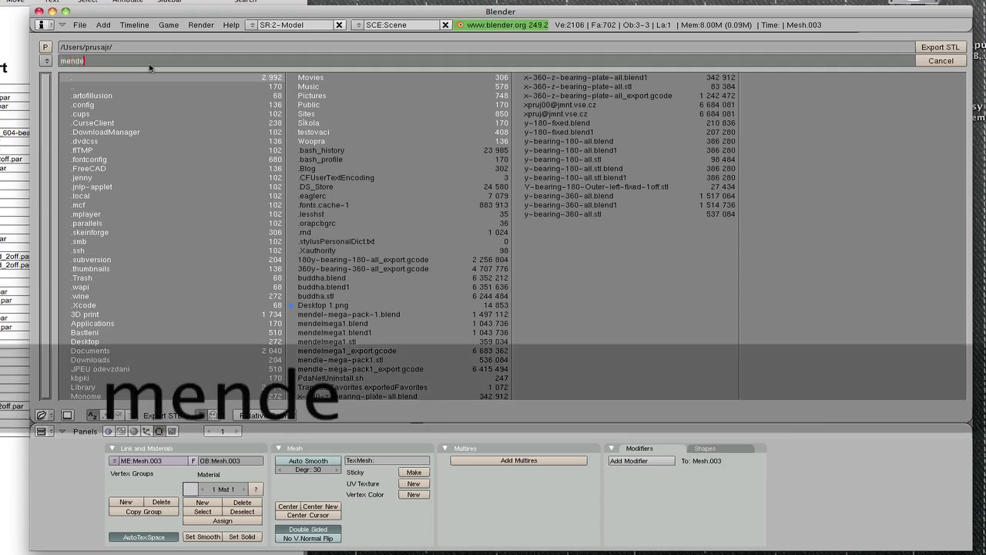
pyautogui.write('lpack')
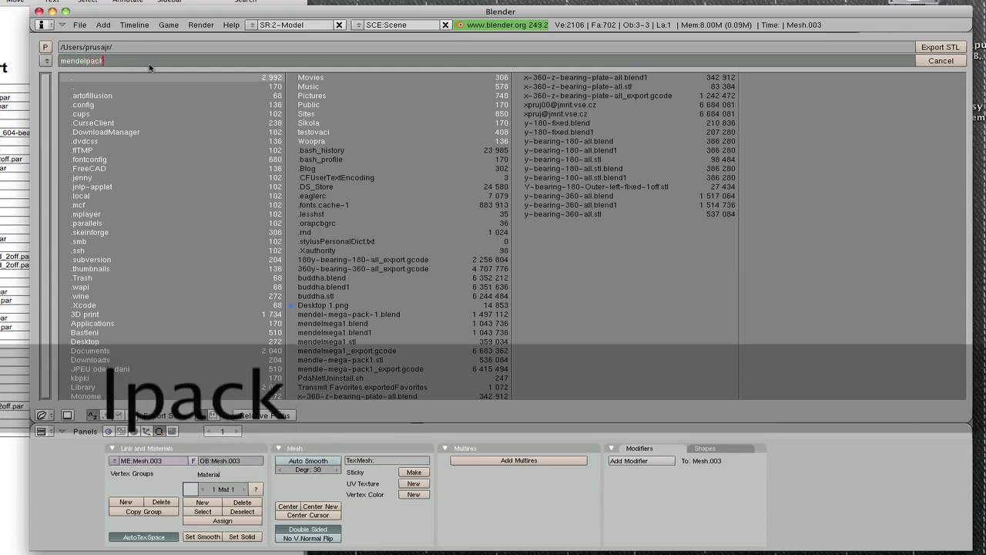
pyautogui.write('.blend')
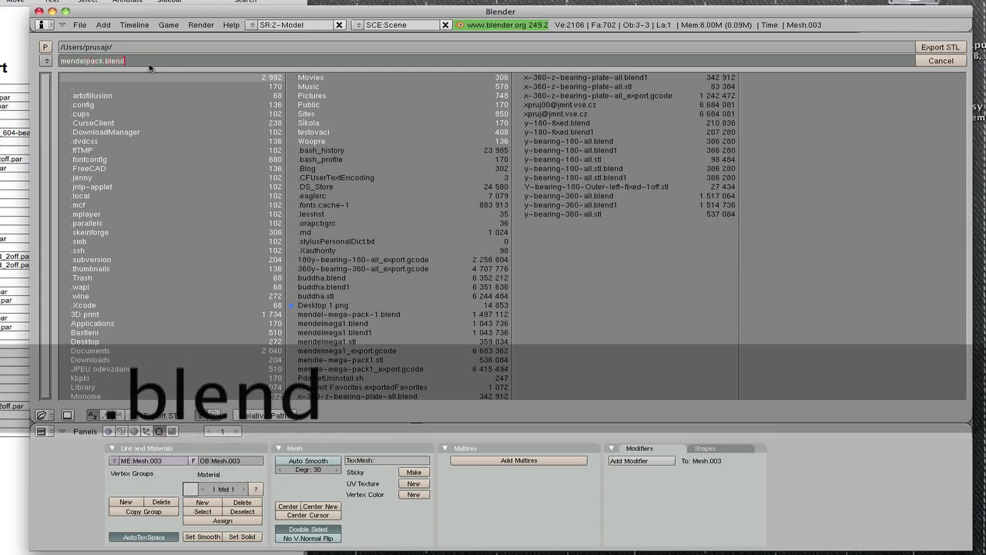
pyautogui.press('Return')
# - Change the extension to stl and export the mesh as mendelpack.stl
pyautogui.click(149, 63)
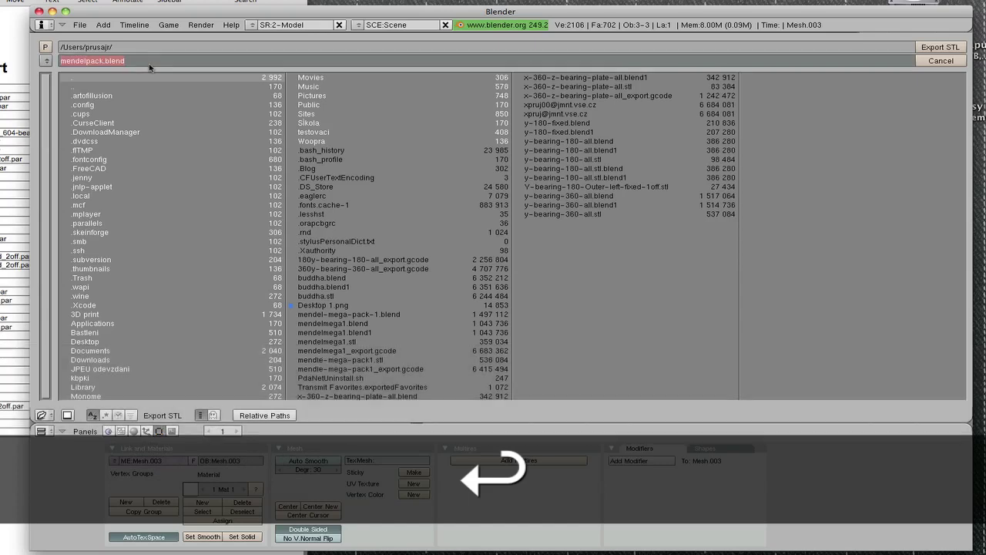
pyautogui.press('Right')
pyautogui.press('BackSpace')
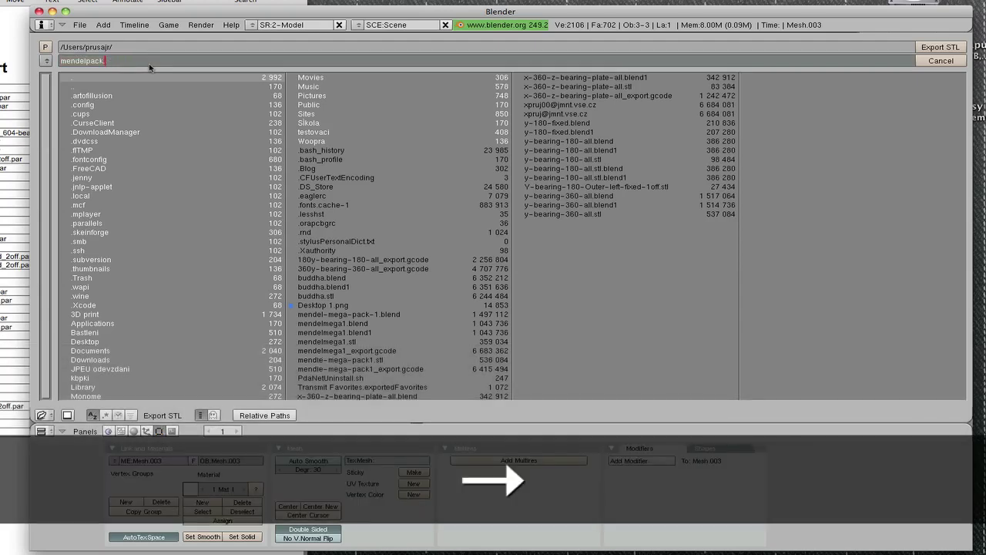
pyautogui.write('stl')
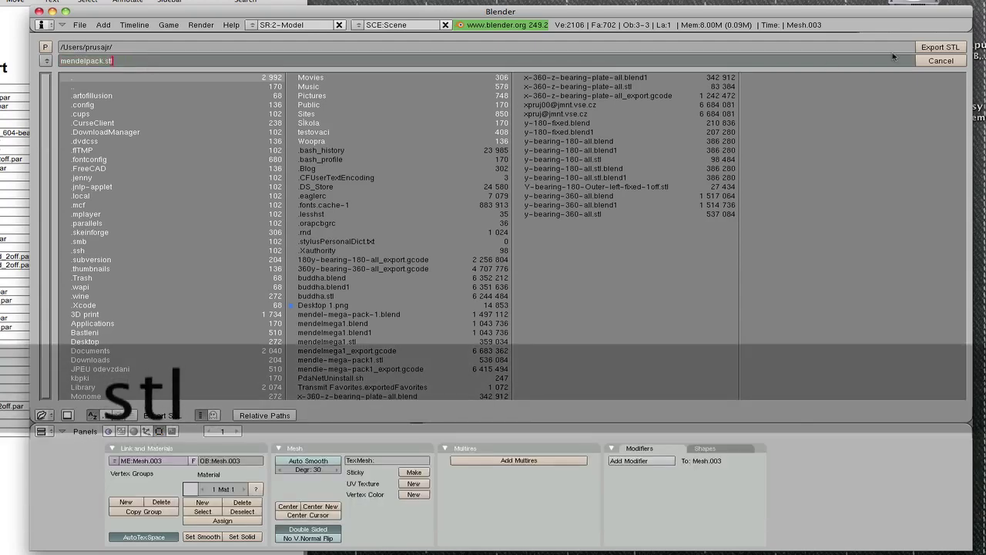
pyautogui.click(941, 47)
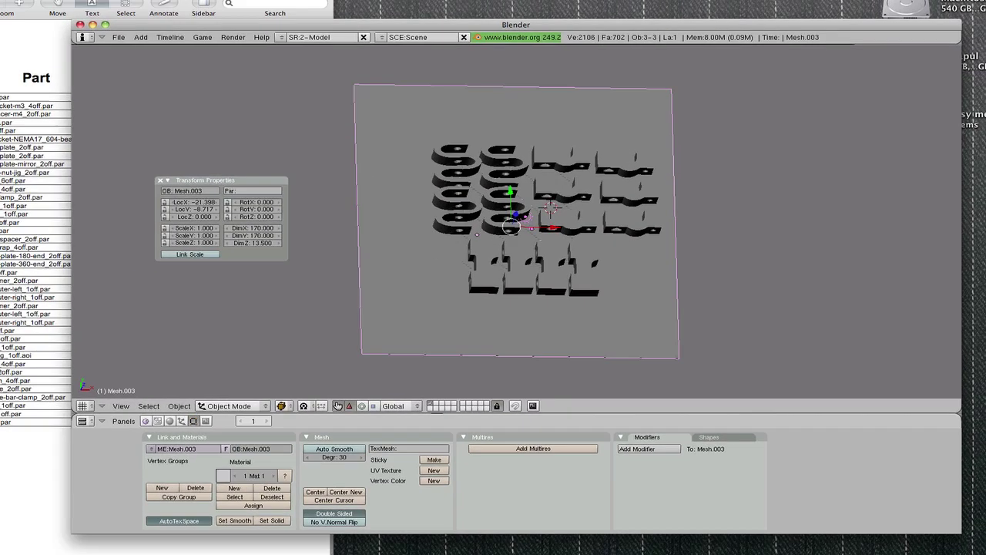
# - Open a new Finder window on the home folder and sort files by Date Modified, newest first
pyautogui.rightClick(31, 515)
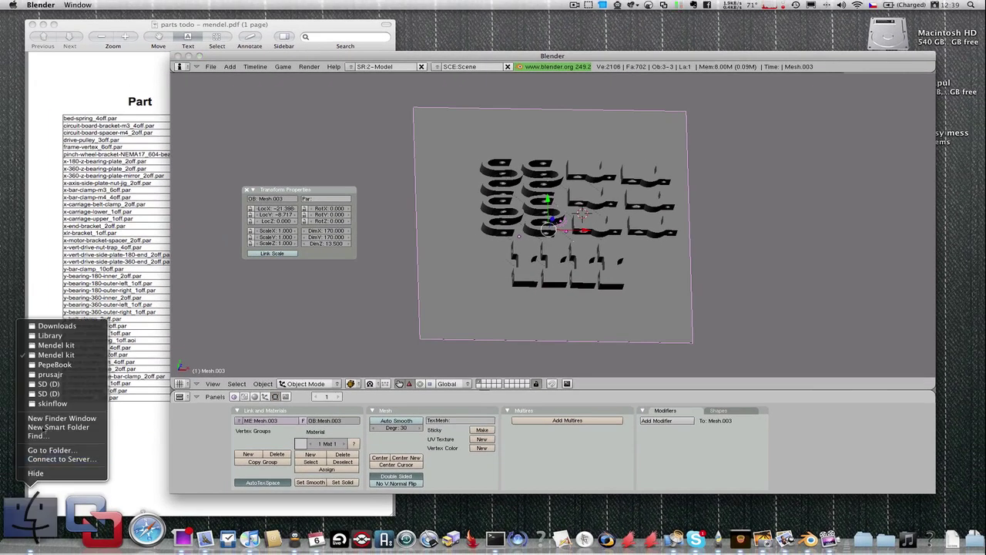
pyautogui.click(61, 417)
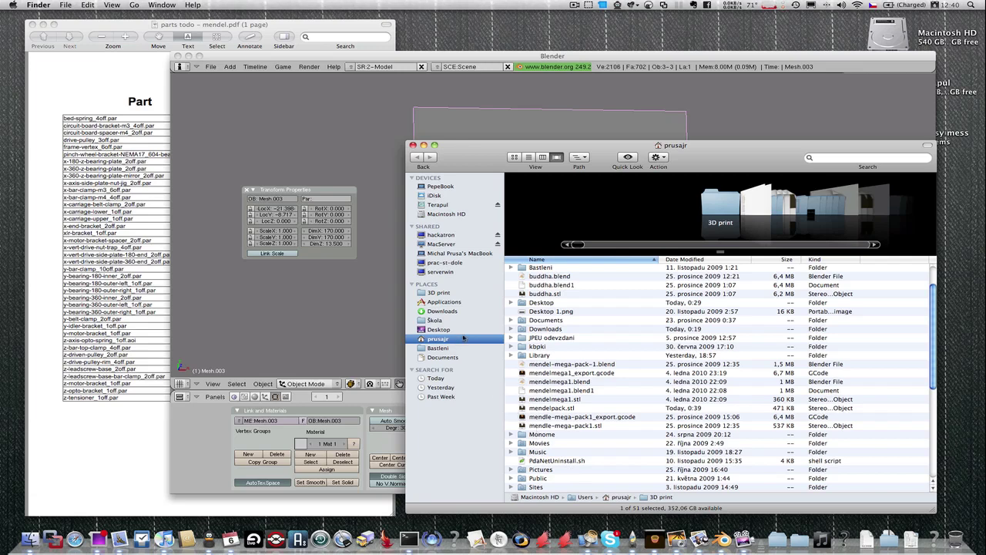
pyautogui.scroll(2, 625, 278)
pyautogui.click(714, 260)
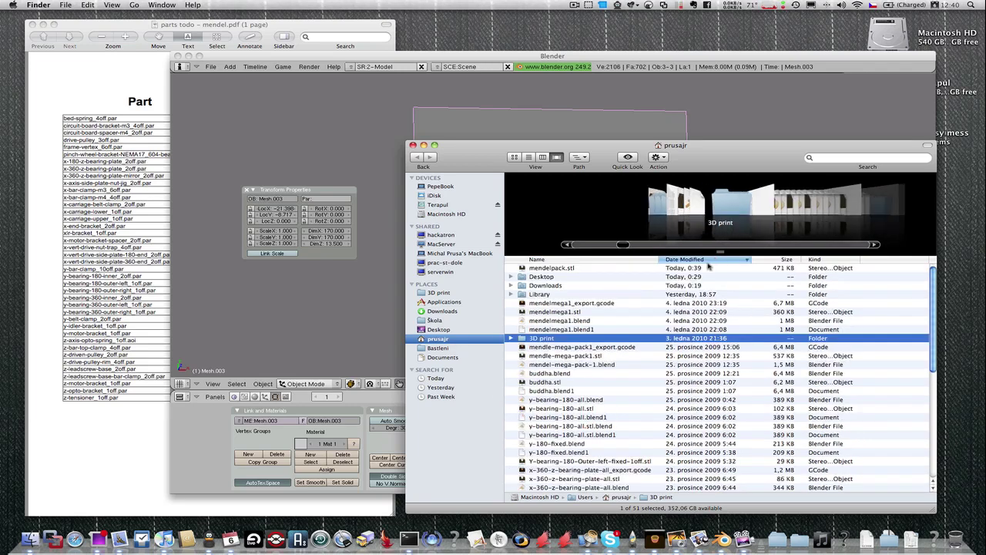
# - Open mendelpack.stl in Pleasant3D and rotate the packed wireframe model to inspect it
pyautogui.click(570, 267)
pyautogui.doubleClick(570, 267)
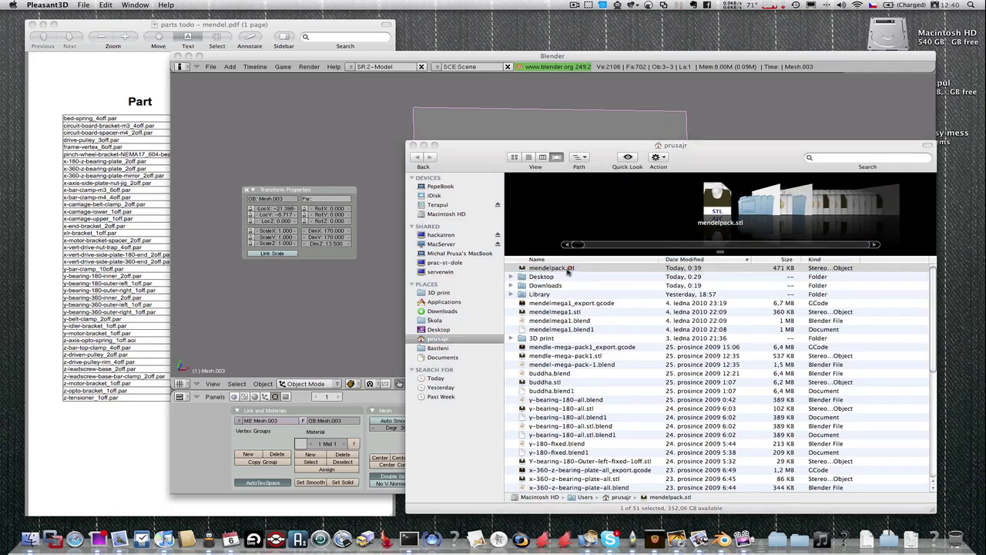
pyautogui.moveTo(337, 245)
pyautogui.mouseDown()
pyautogui.moveTo(339, 181)
pyautogui.moveTo(393, 222)
pyautogui.moveTo(356, 255)
pyautogui.moveTo(348, 221)
pyautogui.moveTo(338, 263)
pyautogui.moveTo(337, 252)
pyautogui.mouseUp()
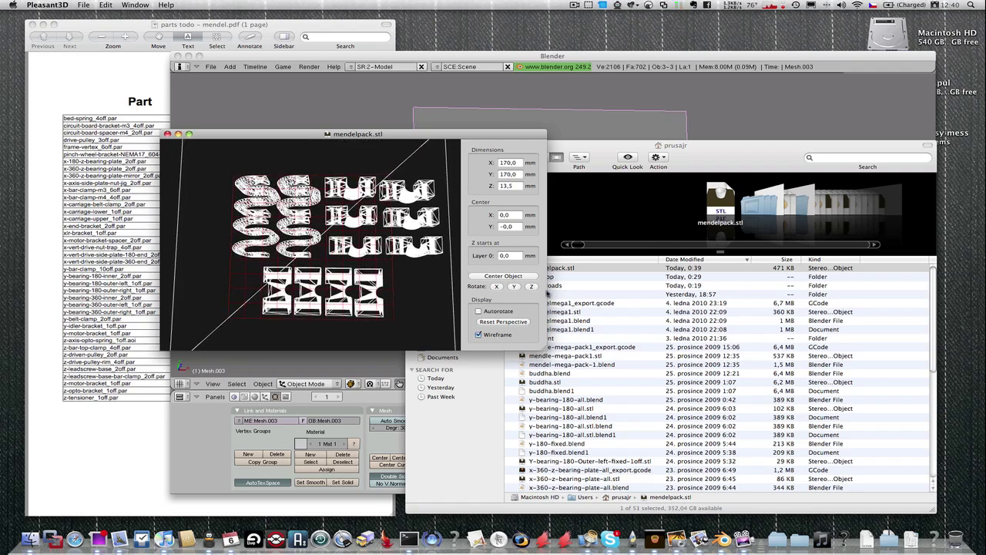
pyautogui.click(591, 268)
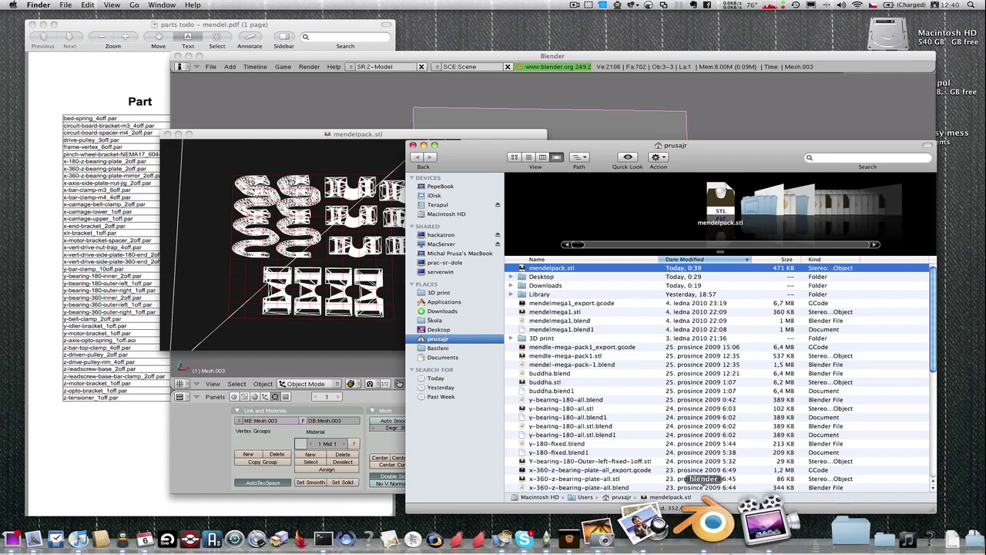
# - Review the Craft > Multiply settings in Skeinforge, then save and close both windows
pyautogui.click(632, 530)
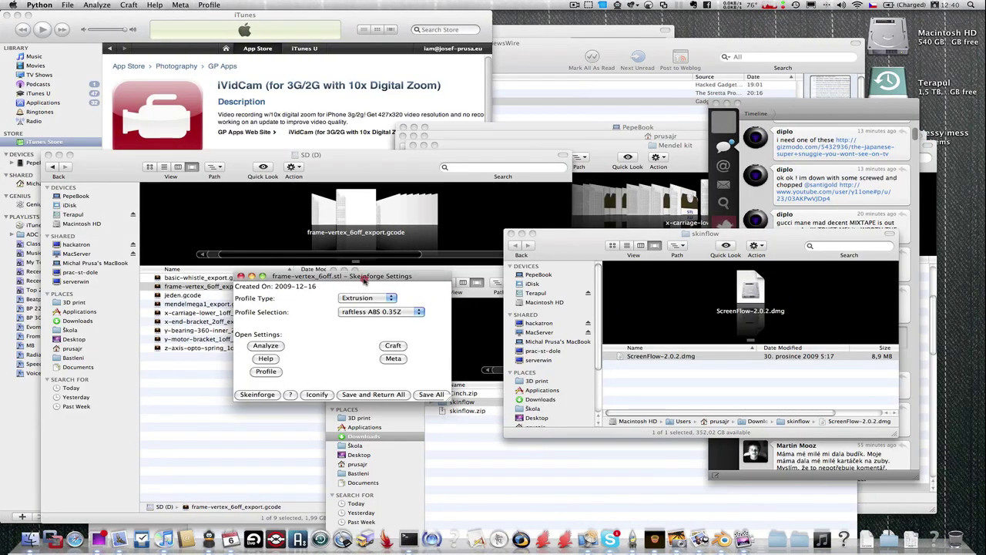
pyautogui.moveTo(365, 281); pyautogui.dragTo(517, 135)
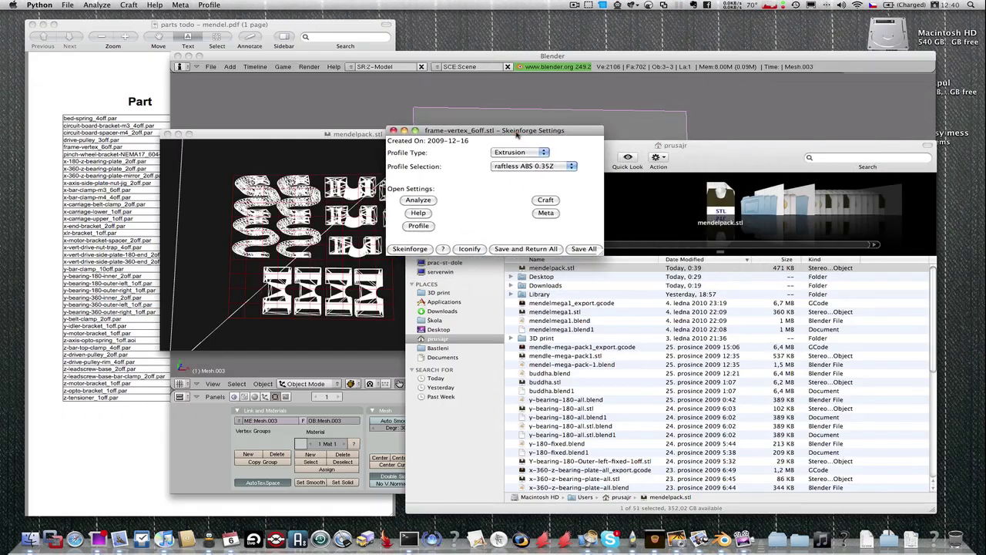
pyautogui.click(546, 200)
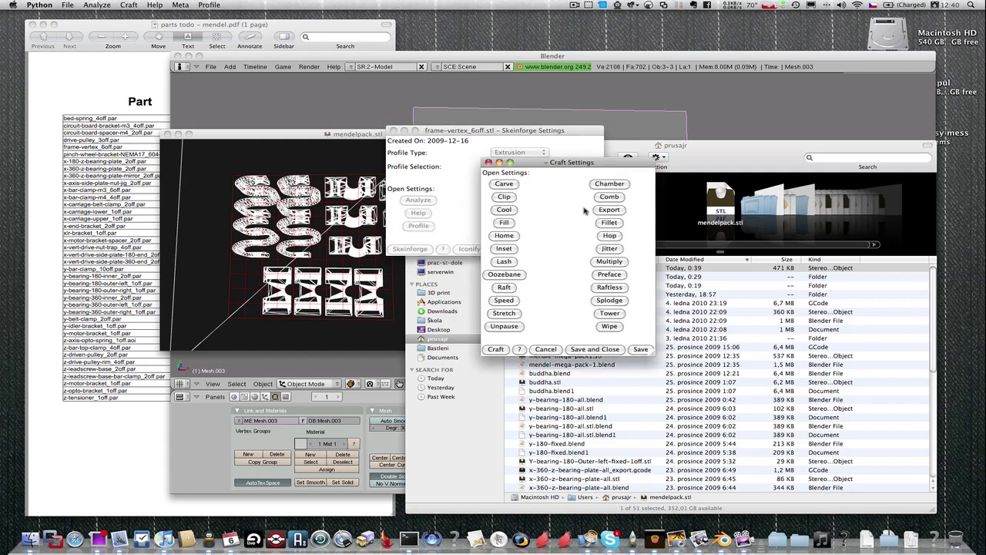
pyautogui.click(609, 261)
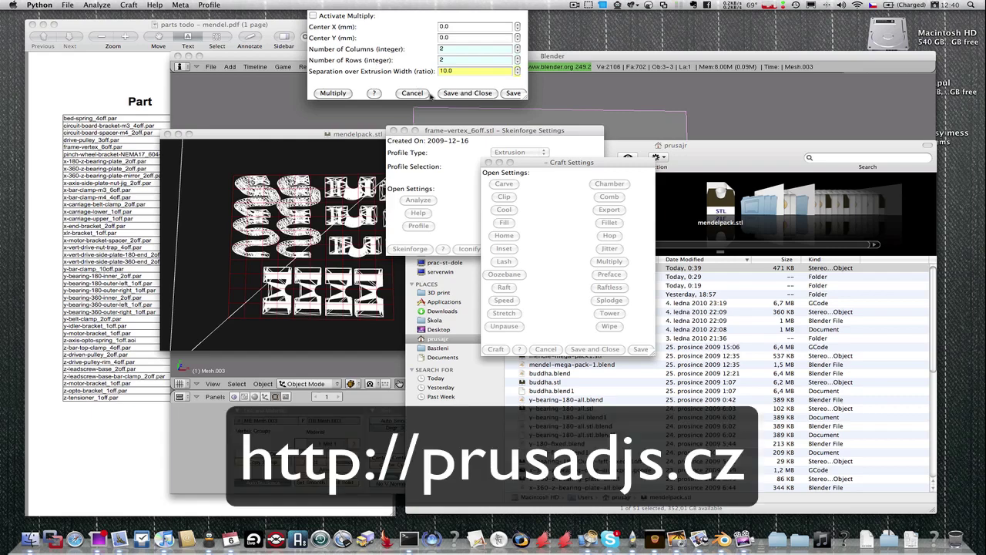
pyautogui.click(469, 94)
pyautogui.click(614, 349)
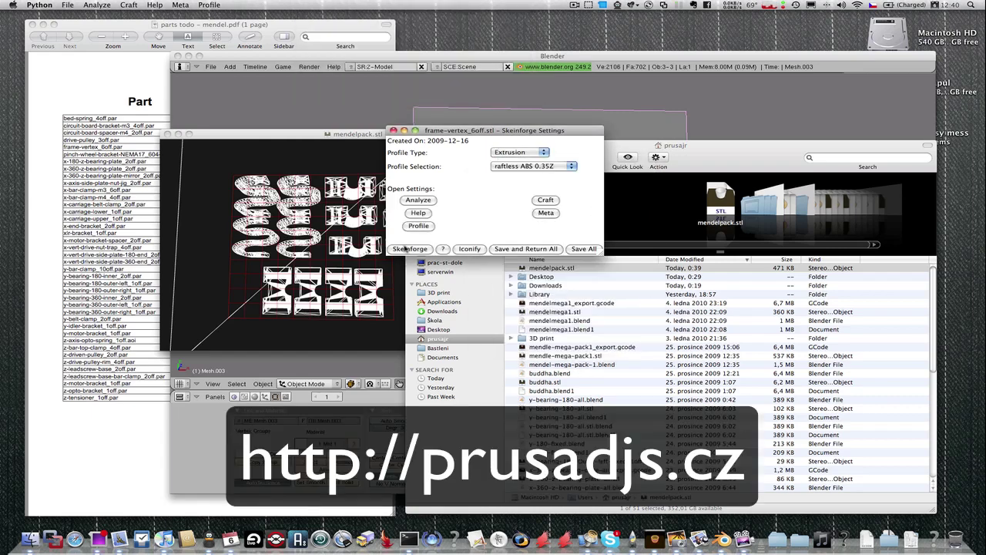
# - Point Skeinforge's open-file dialog at mendelpack.stl by dragging it in from Finder
pyautogui.click(408, 248)
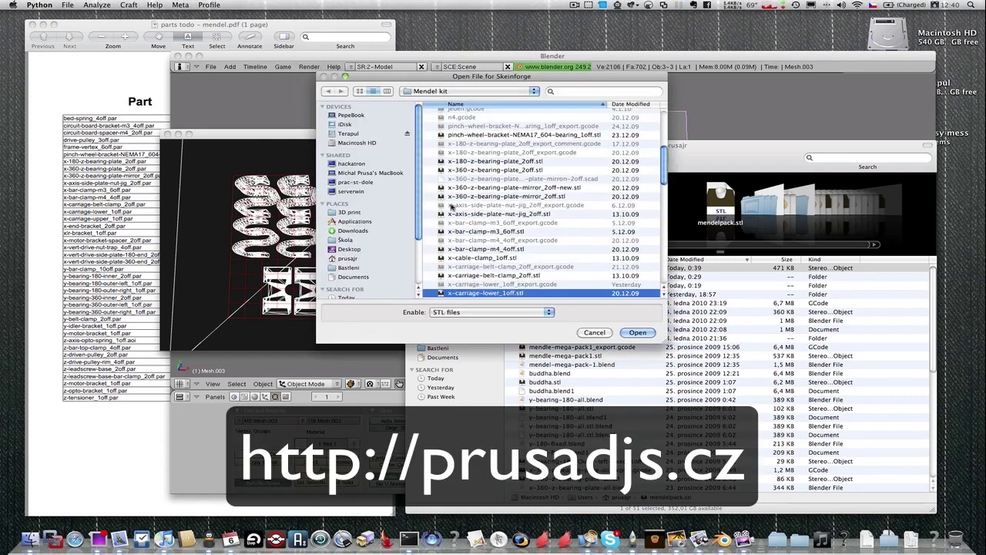
pyautogui.click(625, 281)
pyautogui.moveTo(575, 261); pyautogui.dragTo(539, 109)
pyautogui.click(541, 89)
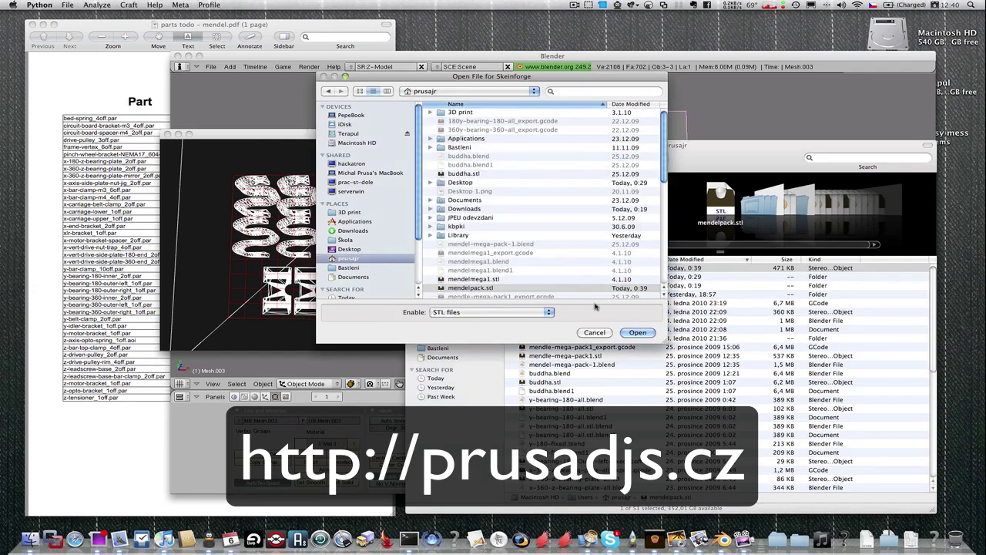